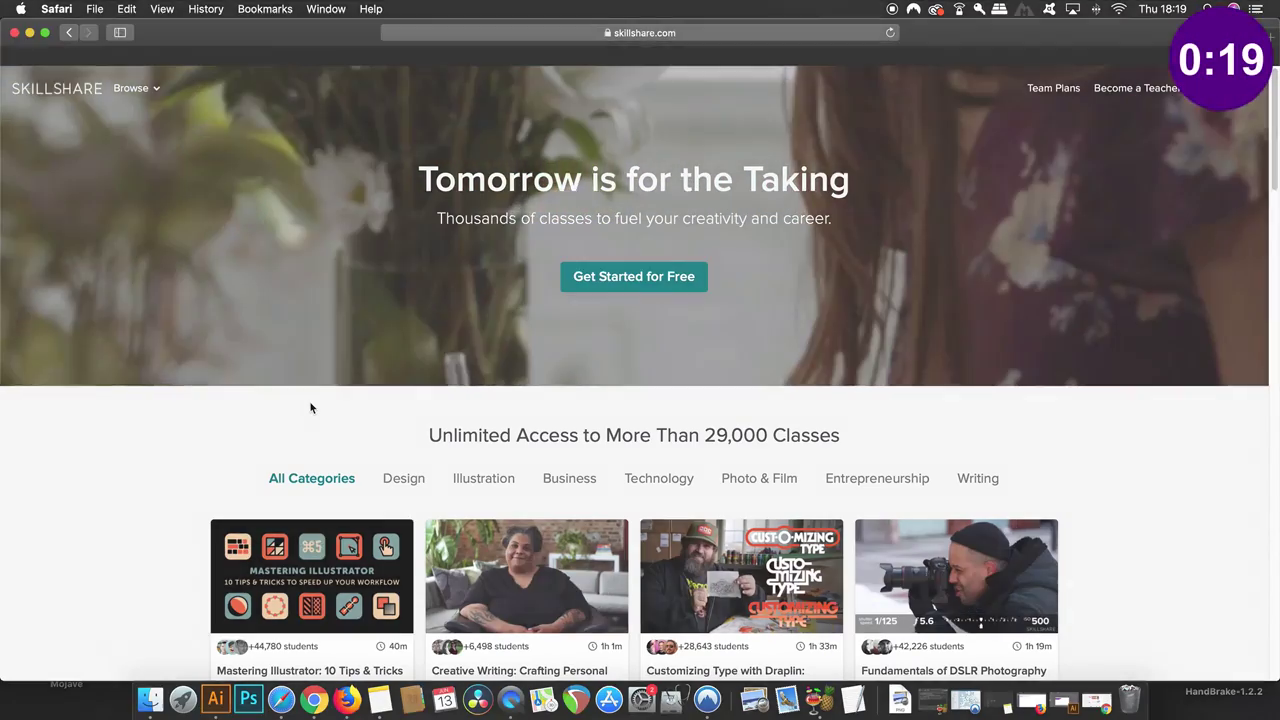
Step: Open Skillshare's Graphic Design category and scroll down to the Trending Graphic Design Classes
{"action": "mouse_move", "coordinate": [133, 88]}
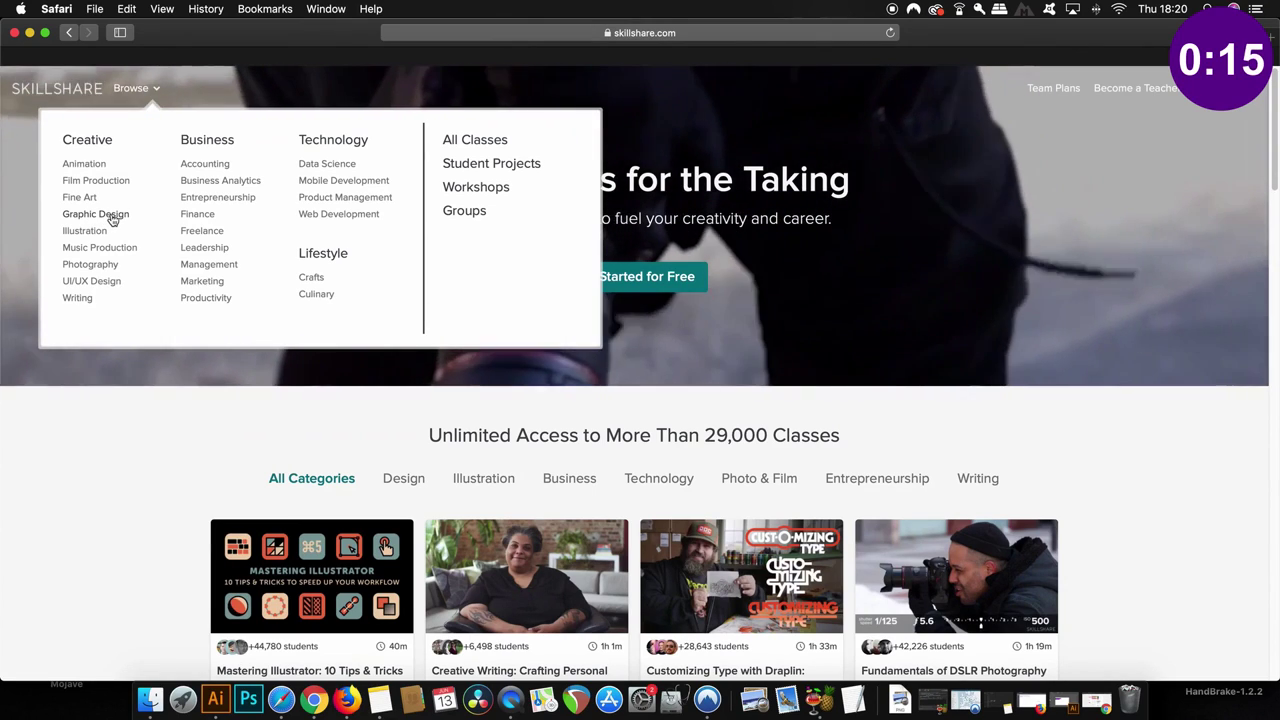
{"action": "left_click", "coordinate": [96, 214]}
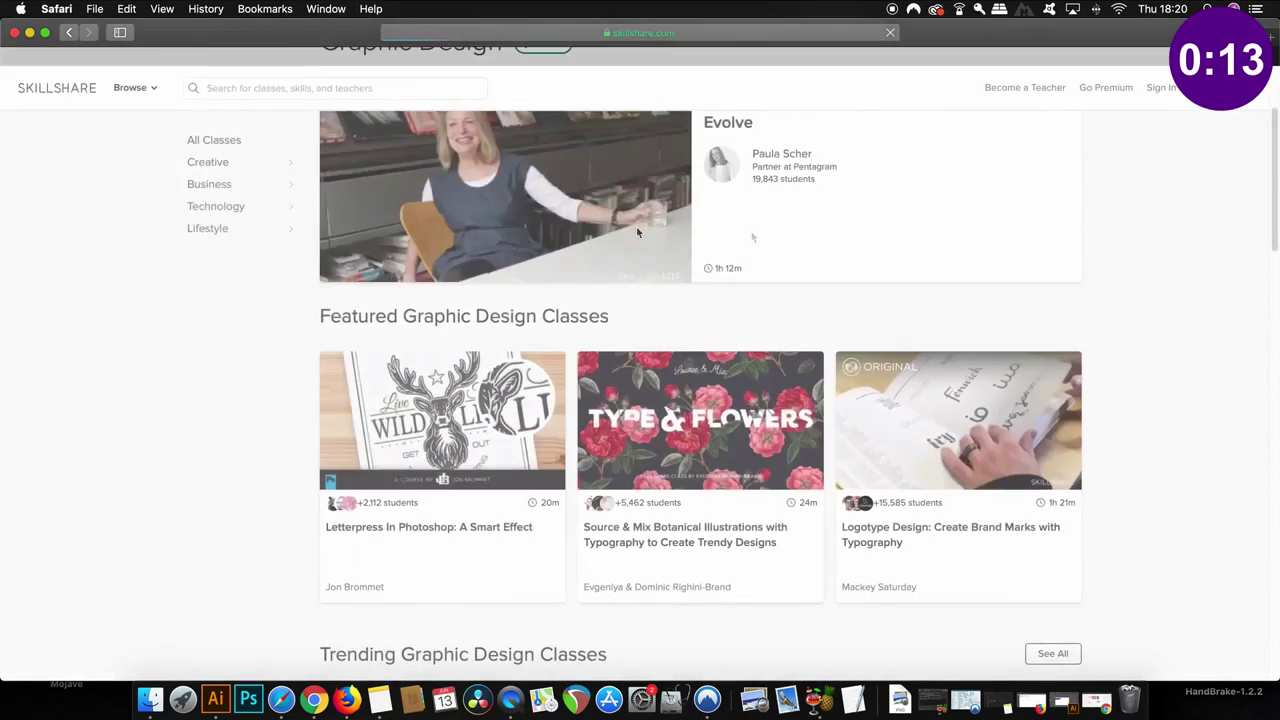
{"action": "scroll", "coordinate": [637, 232], "scroll_direction": "down", "scroll_amount": 5}
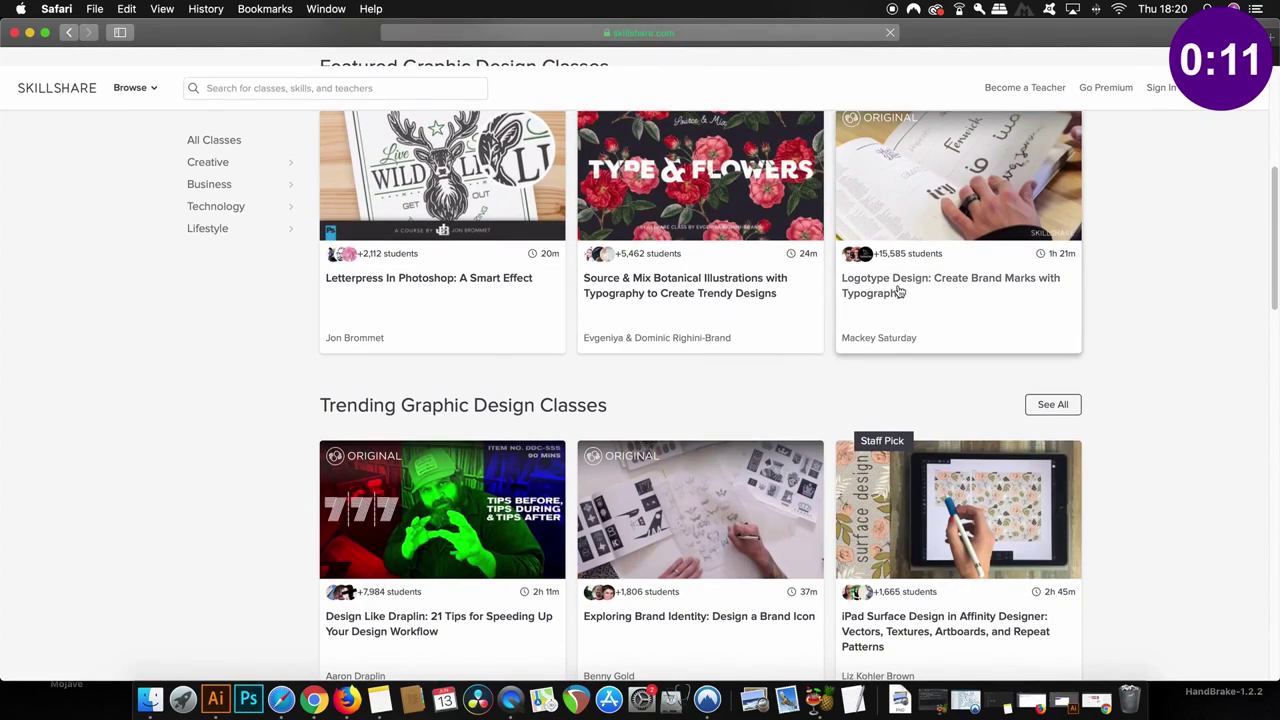
{"action": "scroll", "coordinate": [951, 308], "scroll_direction": "up", "scroll_amount": 1}
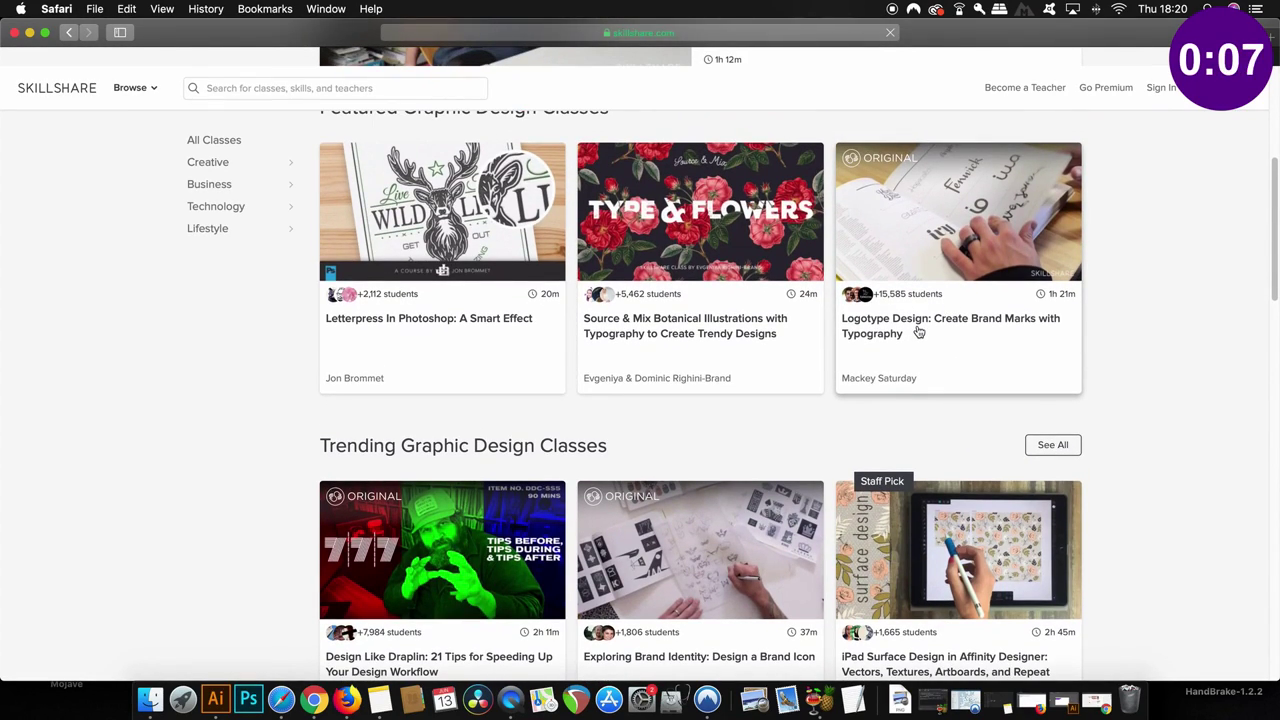
{"action": "scroll", "coordinate": [918, 332], "scroll_direction": "down", "scroll_amount": 4}
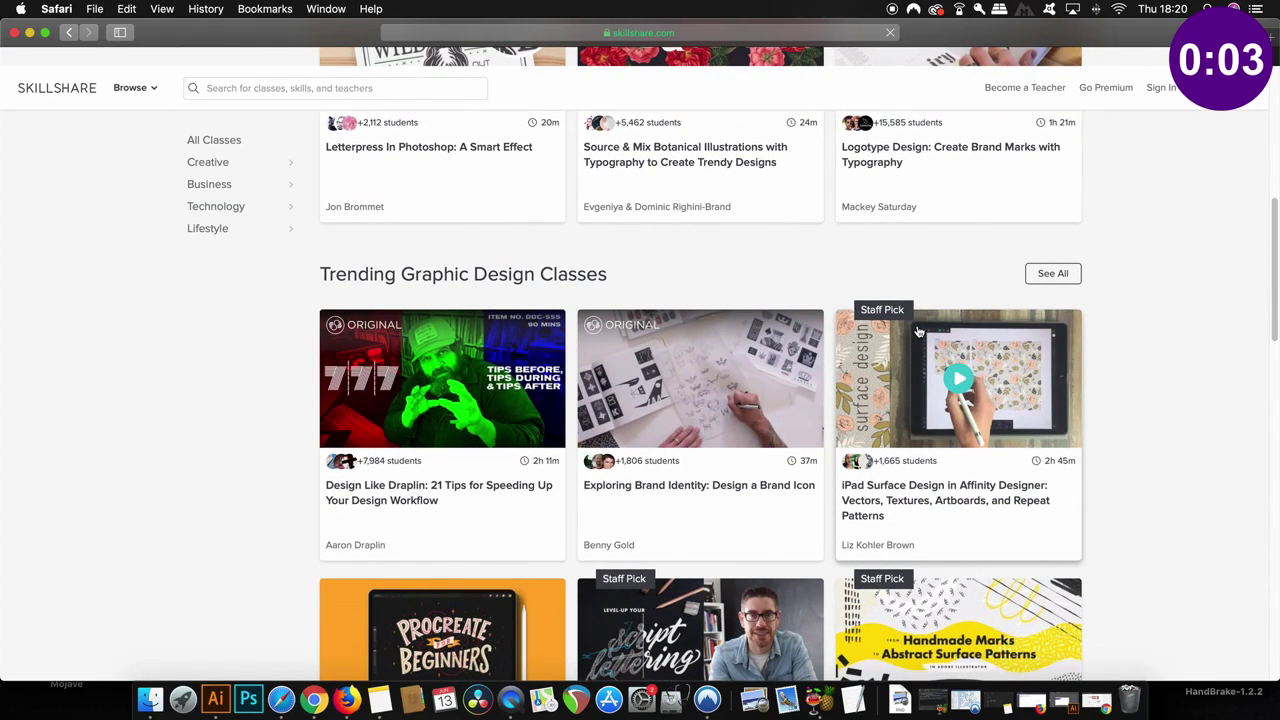
{"action": "scroll", "coordinate": [918, 332], "scroll_direction": "down", "scroll_amount": 2}
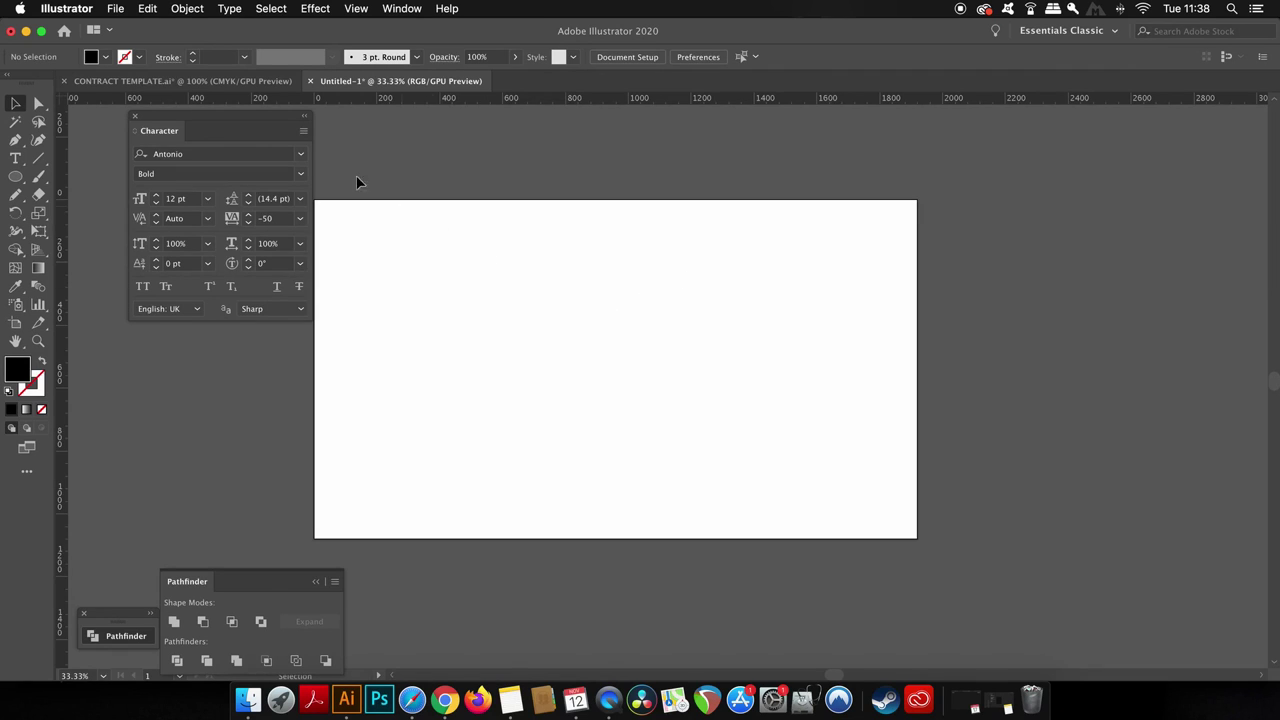
Step: Add the word BOLD in Antonio Bold to the artboard
{"action": "left_click_drag", "start_coordinate": [292, 133], "coordinate": [256, 145]}
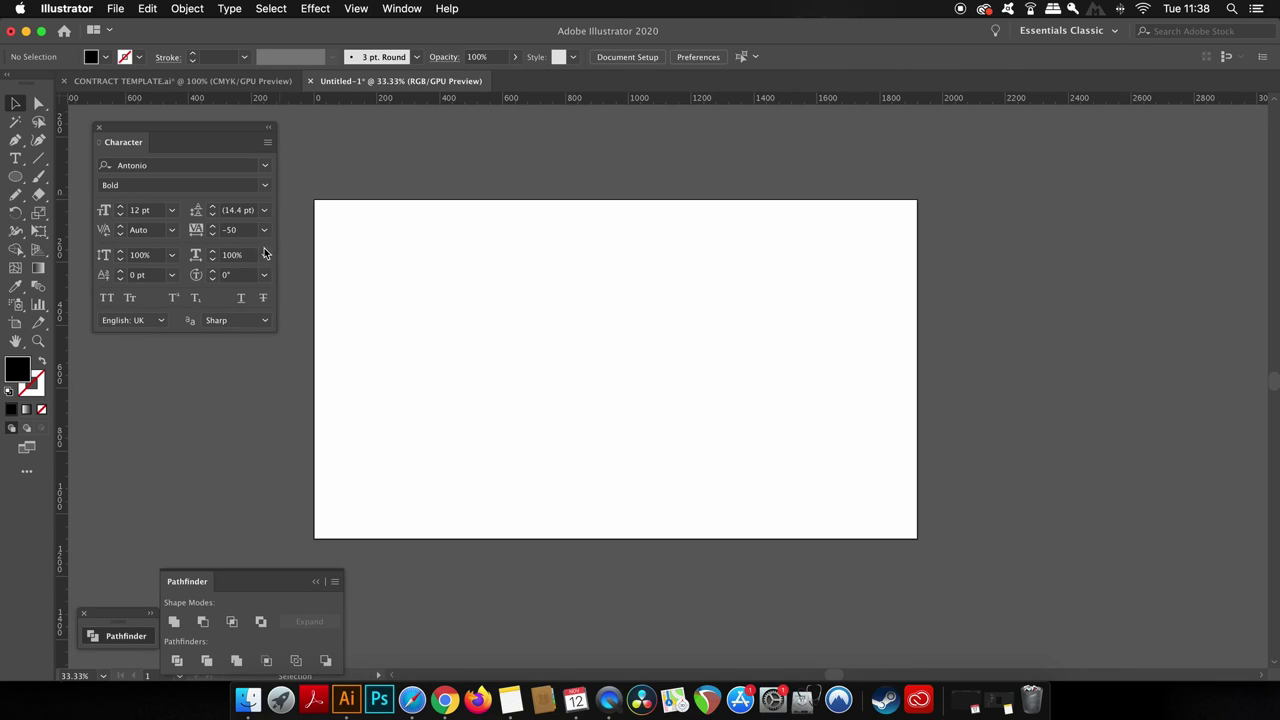
{"action": "key", "text": "t"}
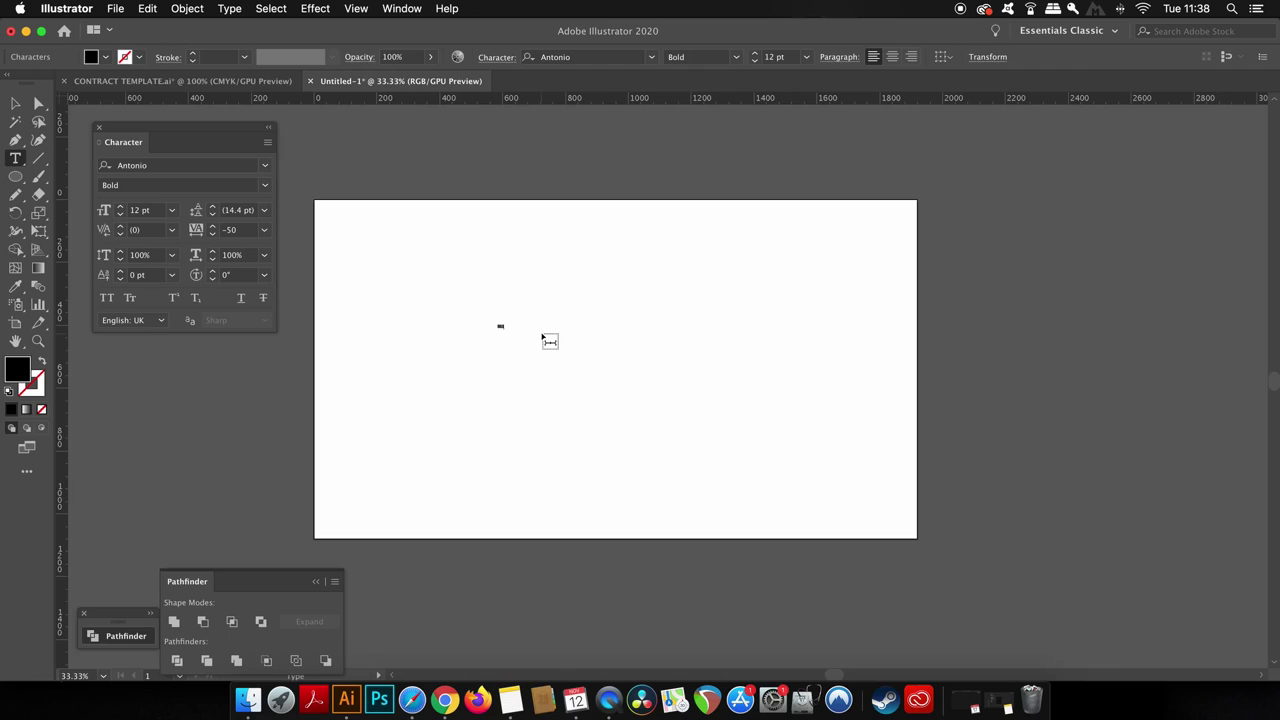
{"action": "left_click", "coordinate": [15, 103]}
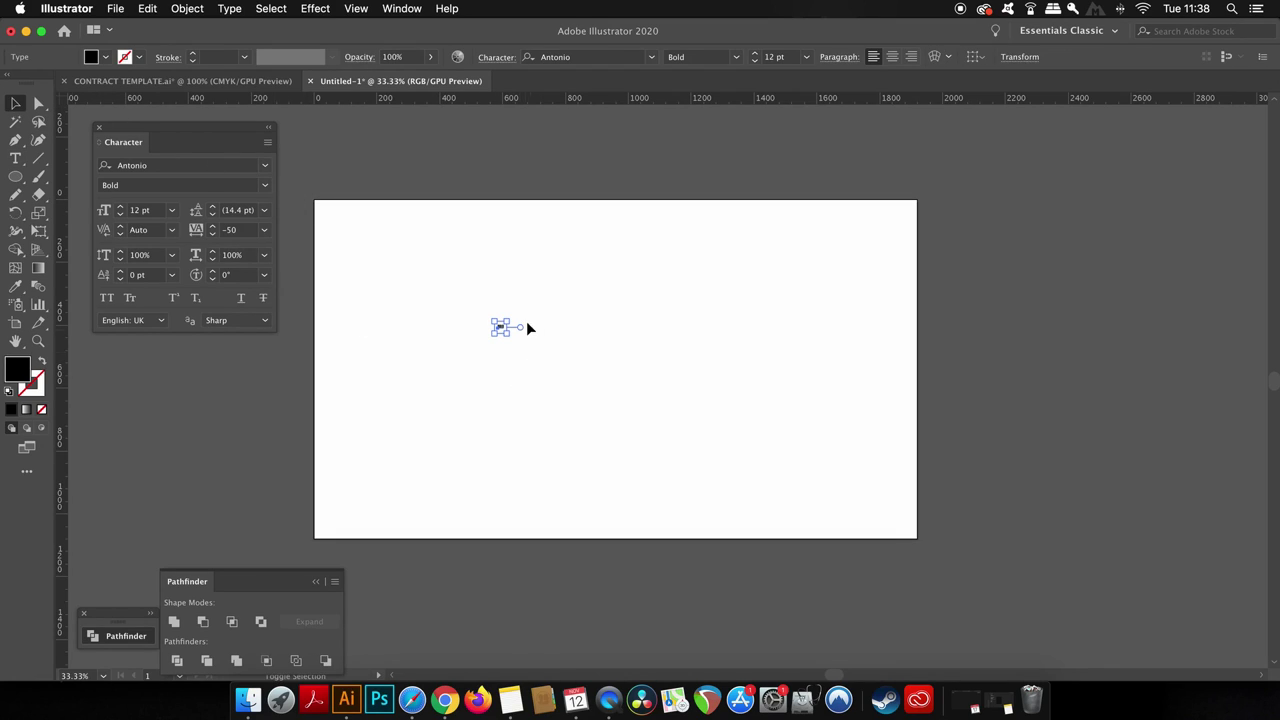
Step: Scale BOLD up to about 322 pt and centre it in the view
{"action": "left_click_drag", "start_coordinate": [511, 335], "coordinate": [729, 447]}
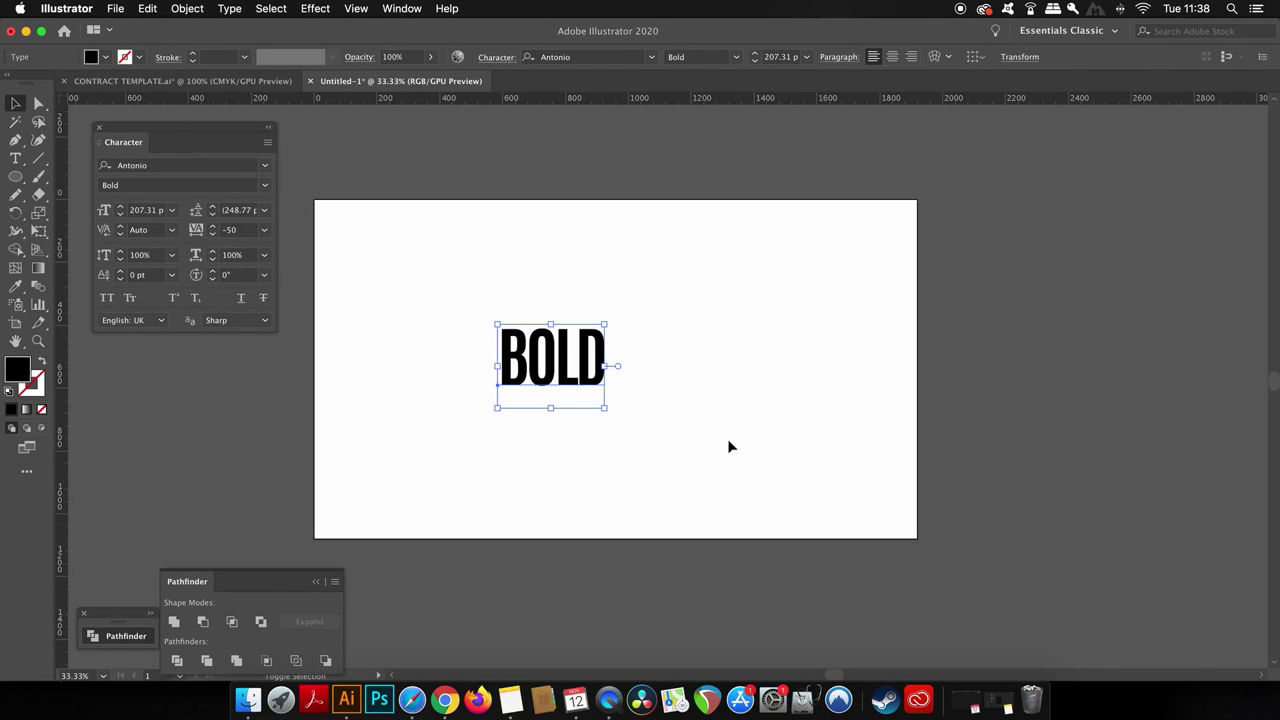
{"action": "mouse_move", "coordinate": [607, 323]}
{"action": "left_mouse_down"}
{"action": "mouse_move", "coordinate": [845, 222]}
{"action": "mouse_move", "coordinate": [626, 340]}
{"action": "left_mouse_up"}
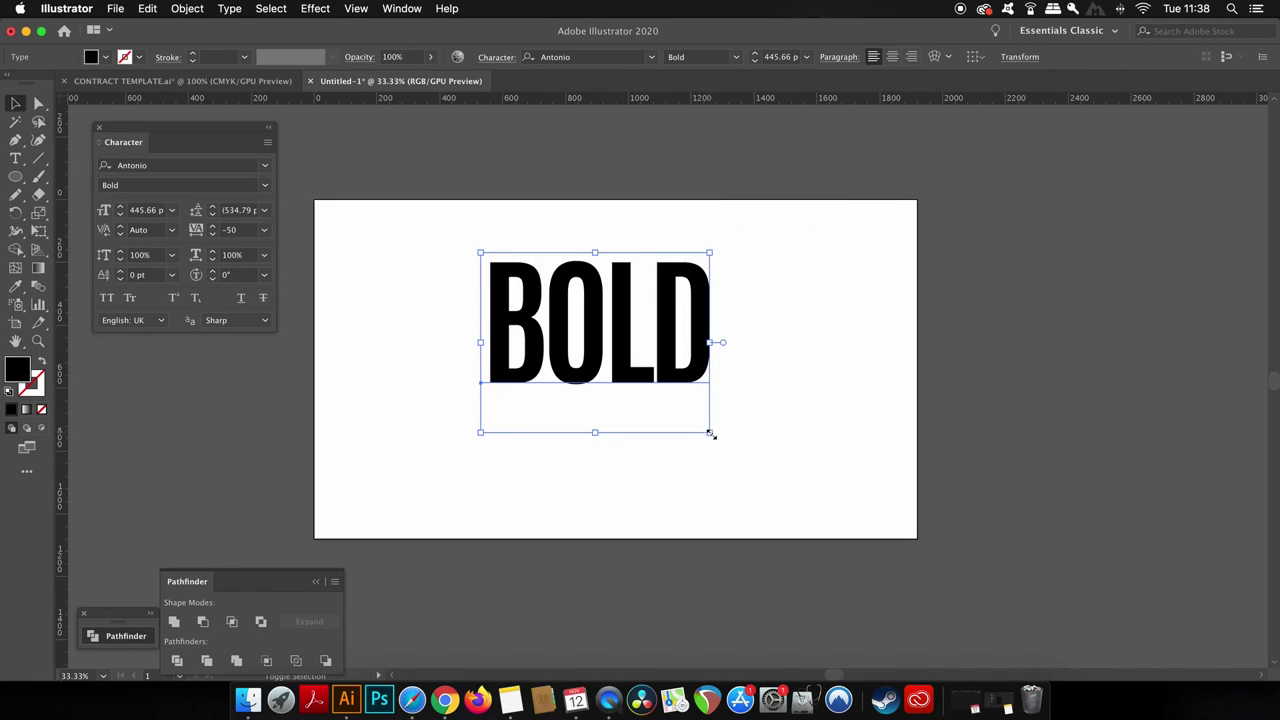
{"action": "left_click_drag", "start_coordinate": [710, 433], "coordinate": [650, 381]}
{"action": "left_click", "coordinate": [649, 360]}
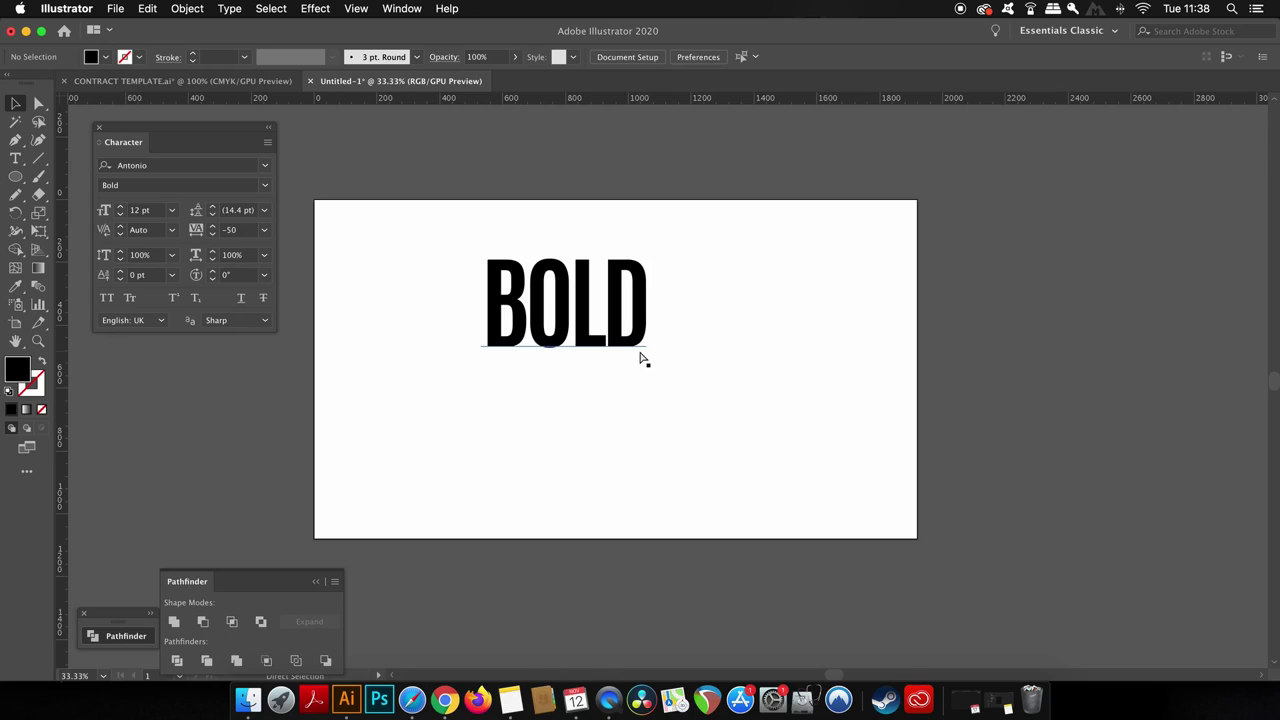
{"action": "scroll", "coordinate": [640, 357], "scroll_direction": "up", "scroll_amount": 1}
{"action": "left_click_drag", "start_coordinate": [629, 343], "coordinate": [711, 414]}
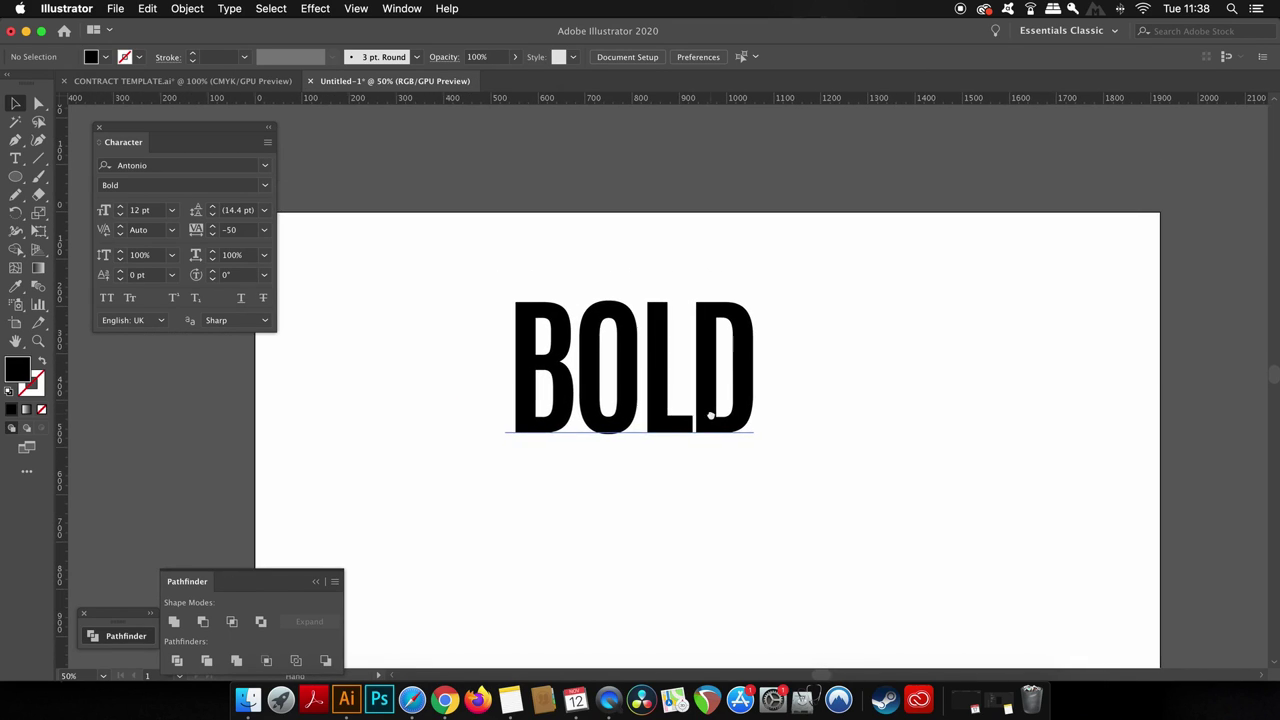
Step: Convert the BOLD text into vector outlines with Type > Create Outlines
{"action": "left_click", "coordinate": [670, 388]}
{"action": "left_click", "coordinate": [186, 8]}
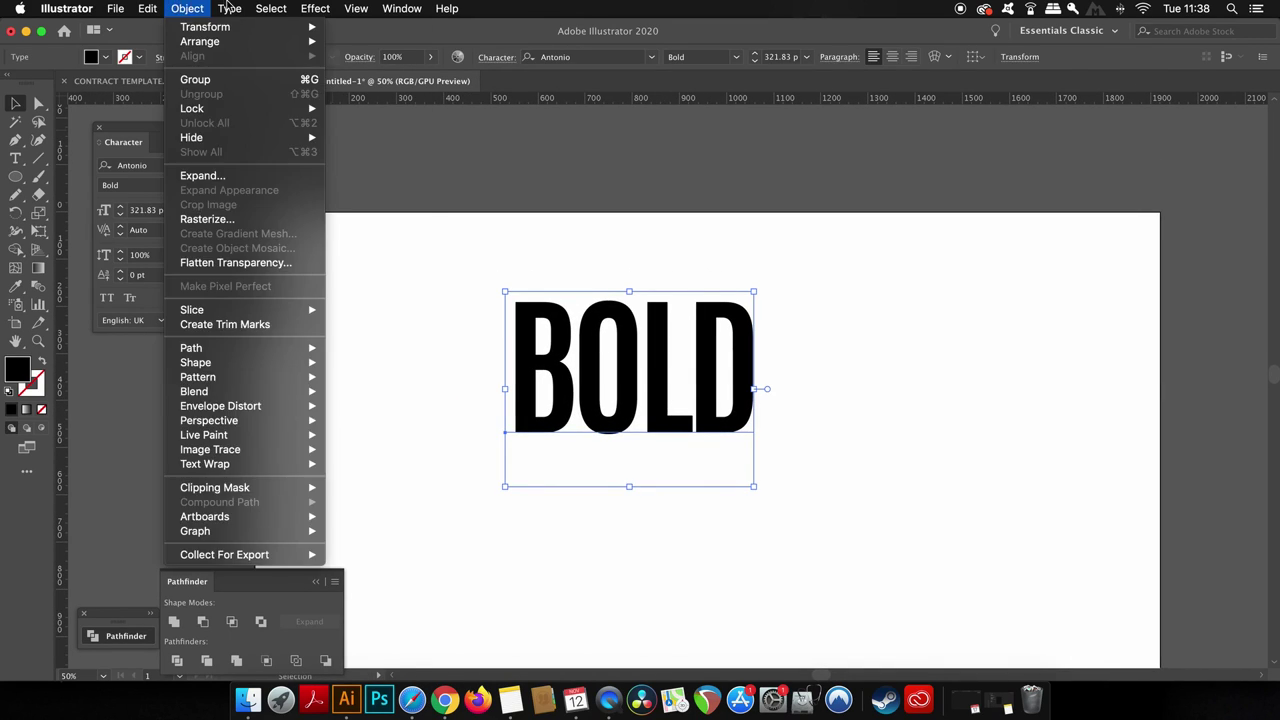
{"action": "mouse_move", "coordinate": [229, 8]}
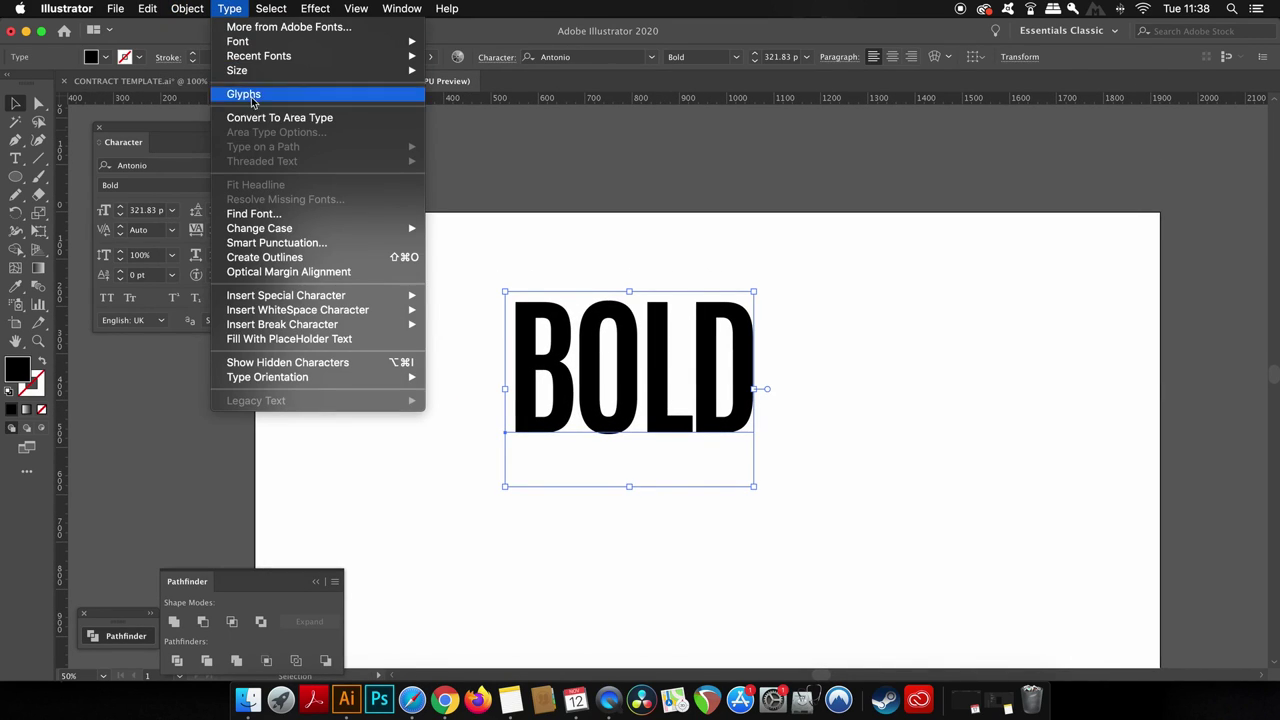
{"action": "left_click", "coordinate": [308, 260]}
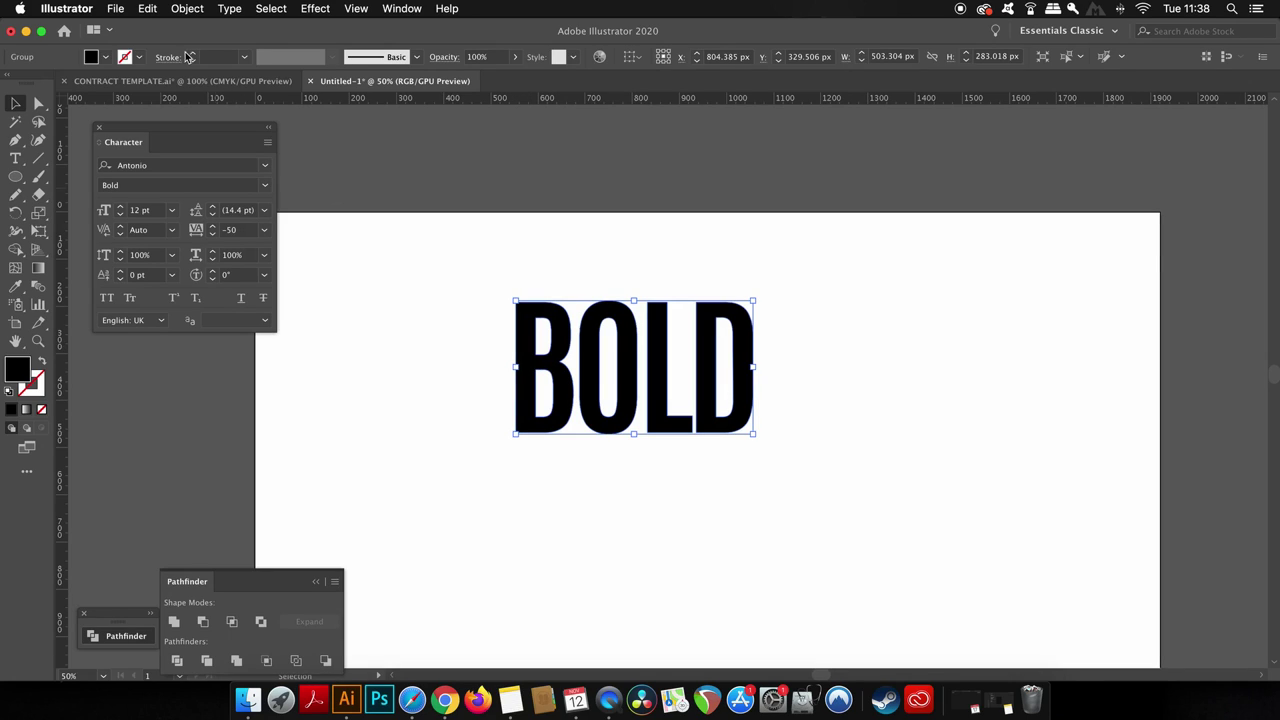
{"action": "left_click", "coordinate": [40, 105]}
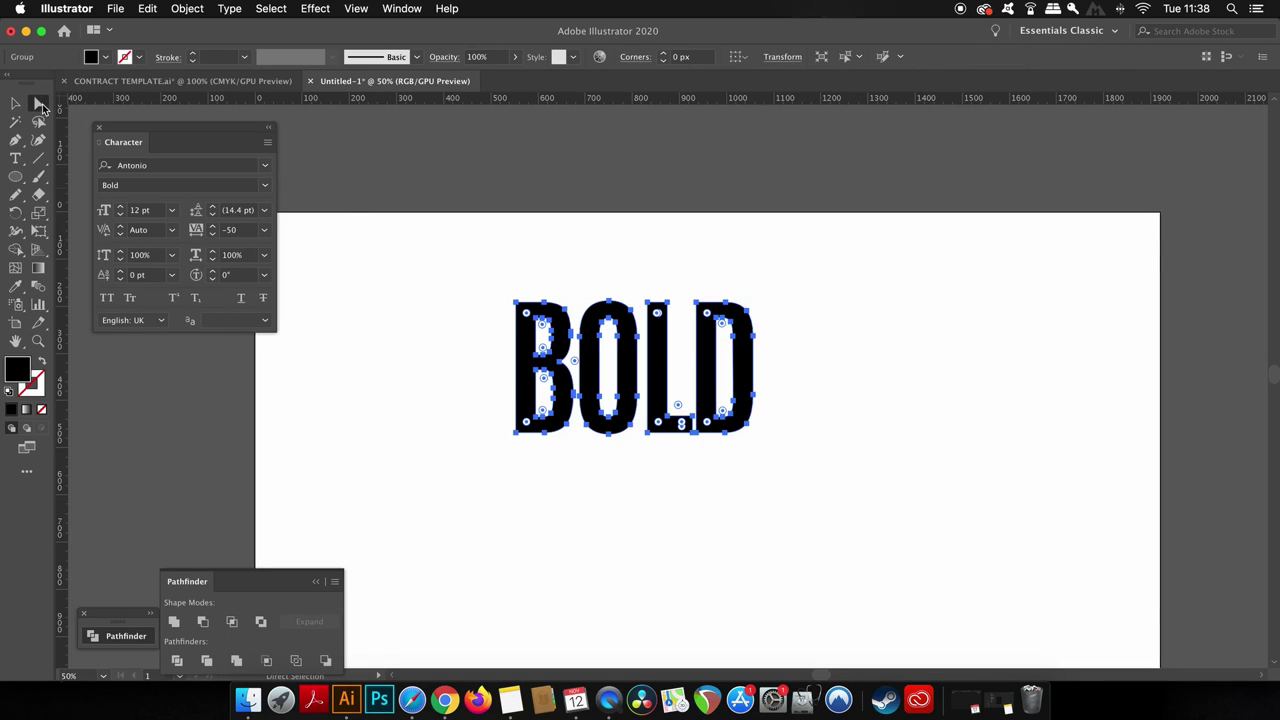
{"action": "scroll", "coordinate": [479, 349], "scroll_direction": "up", "scroll_amount": 1}
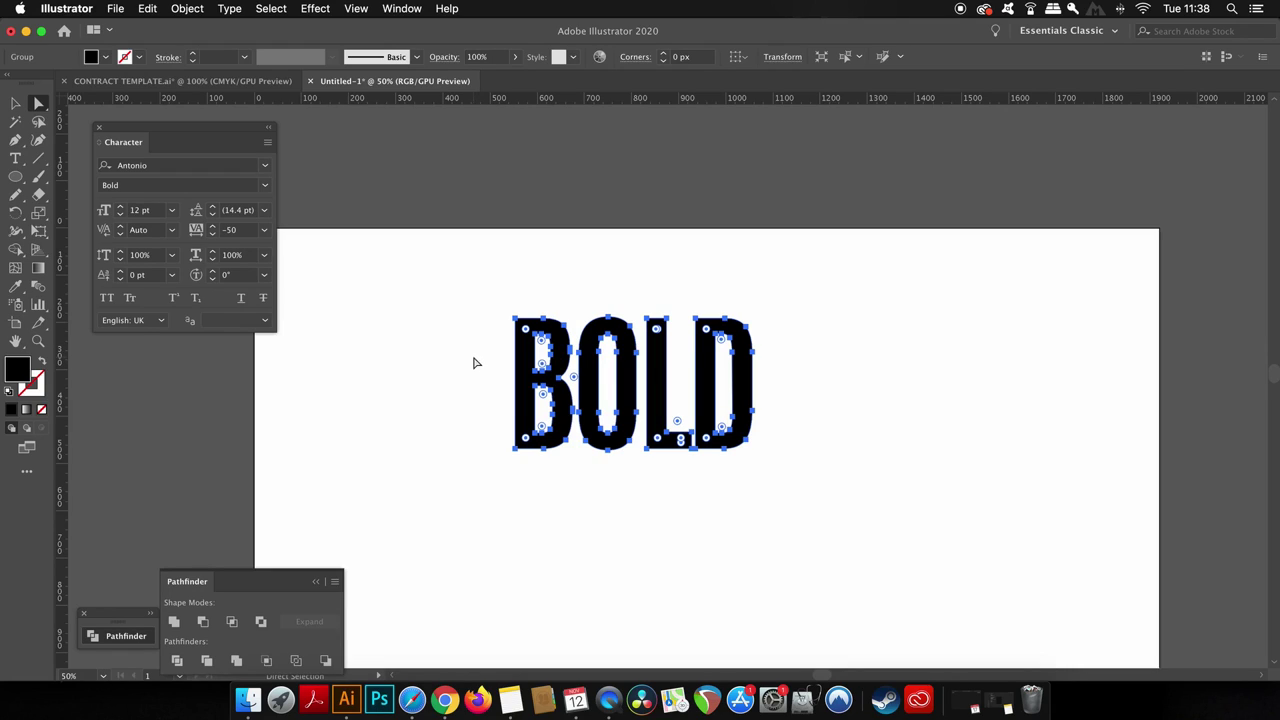
{"action": "left_click", "coordinate": [476, 363]}
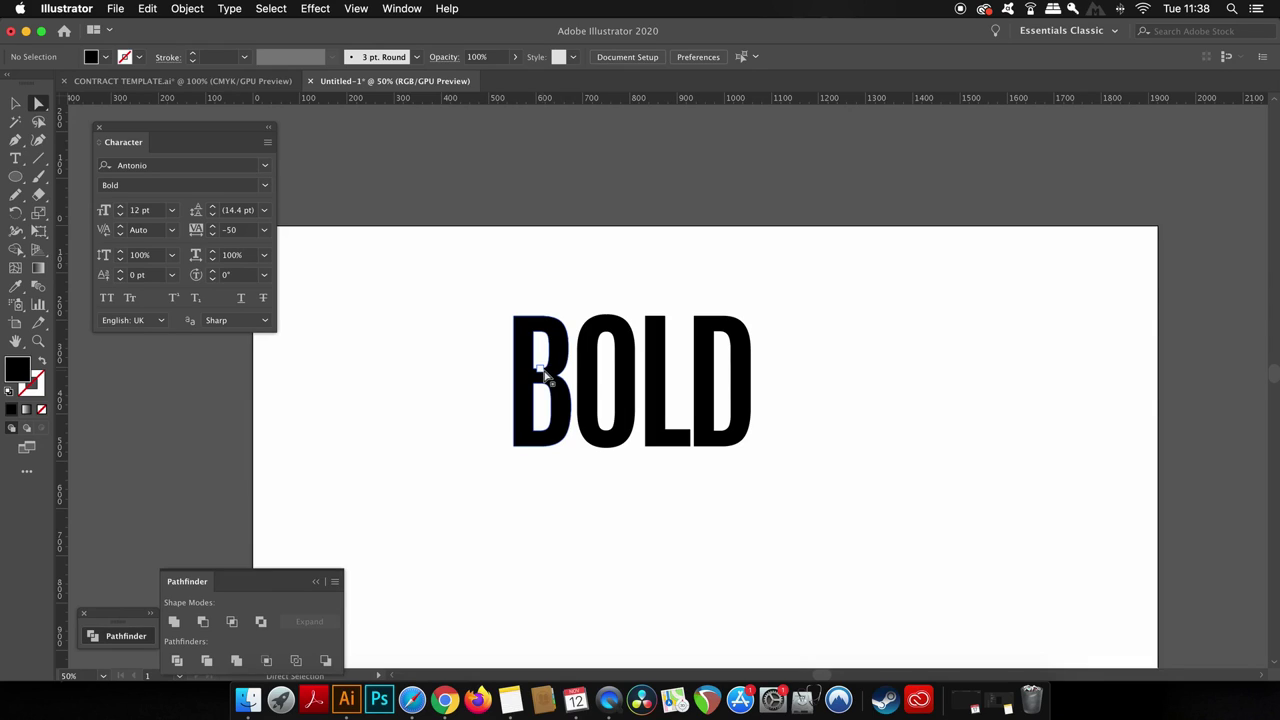
Step: Drag the letters' lower anchors about 473 px down to make BOLD very tall
{"action": "left_click_drag", "start_coordinate": [466, 358], "coordinate": [869, 529]}
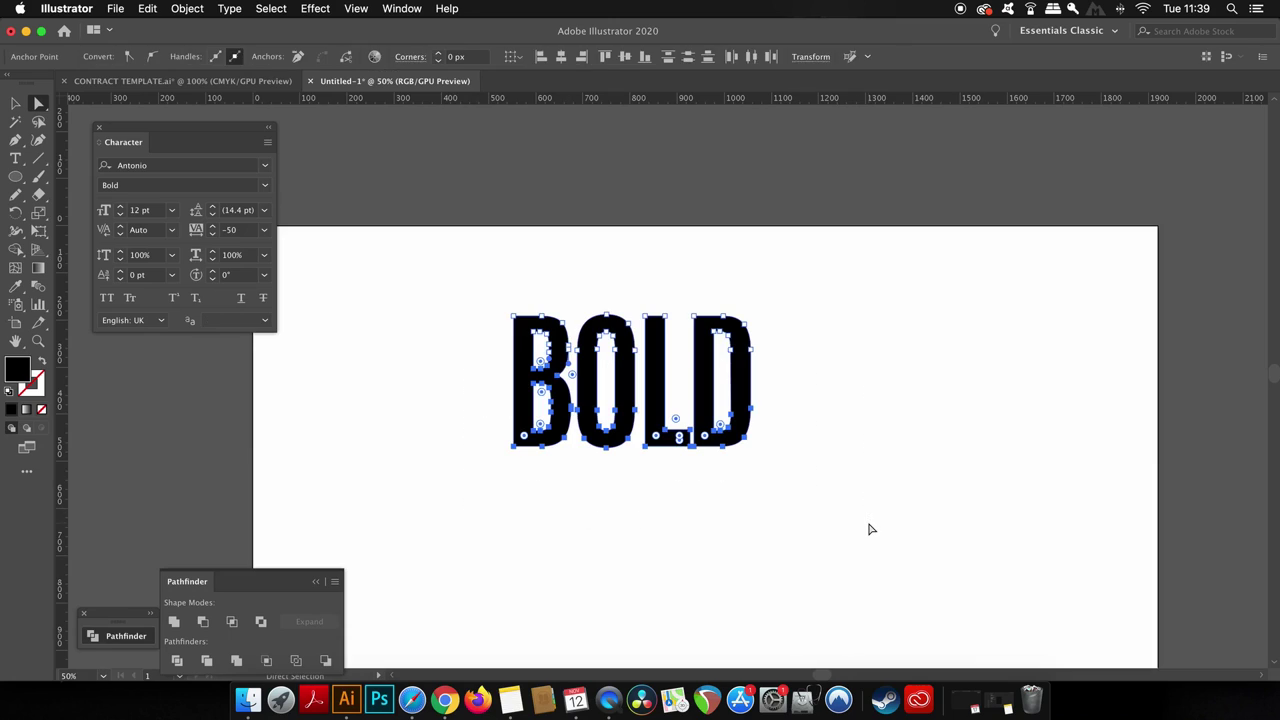
{"action": "scroll", "coordinate": [815, 507], "scroll_direction": "down", "scroll_amount": 3}
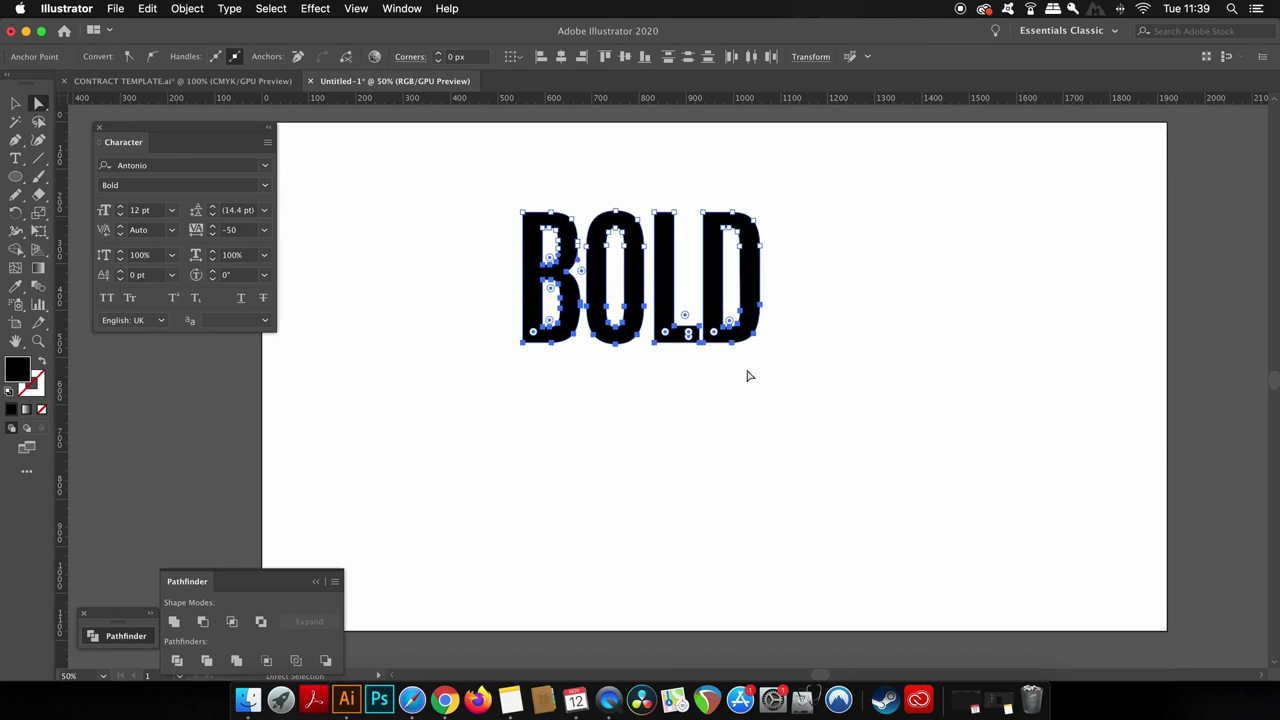
{"action": "left_click_drag", "start_coordinate": [656, 345], "coordinate": [654, 592]}
{"action": "left_click", "coordinate": [837, 444]}
{"action": "scroll", "coordinate": [800, 380], "scroll_direction": "down", "scroll_amount": 3}
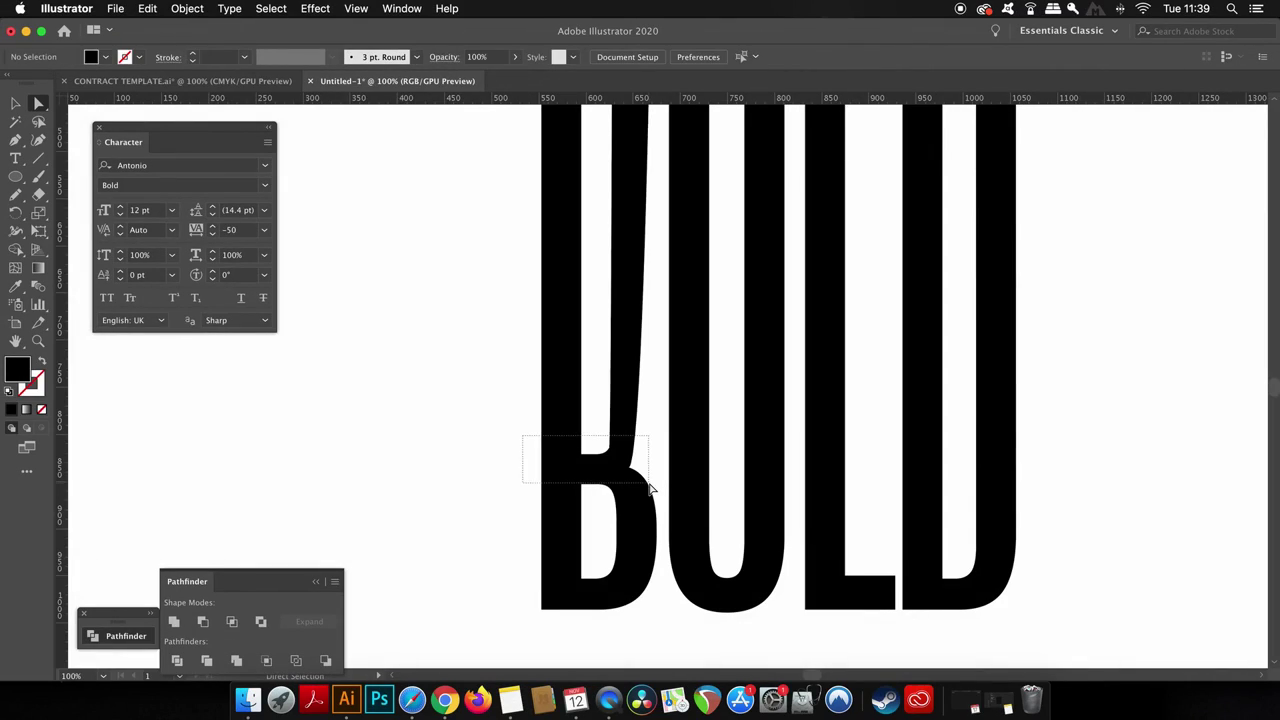
Step: Raise the B's middle-bar anchors about 40 px to enlarge its lower bowl
{"action": "left_click", "coordinate": [597, 456]}
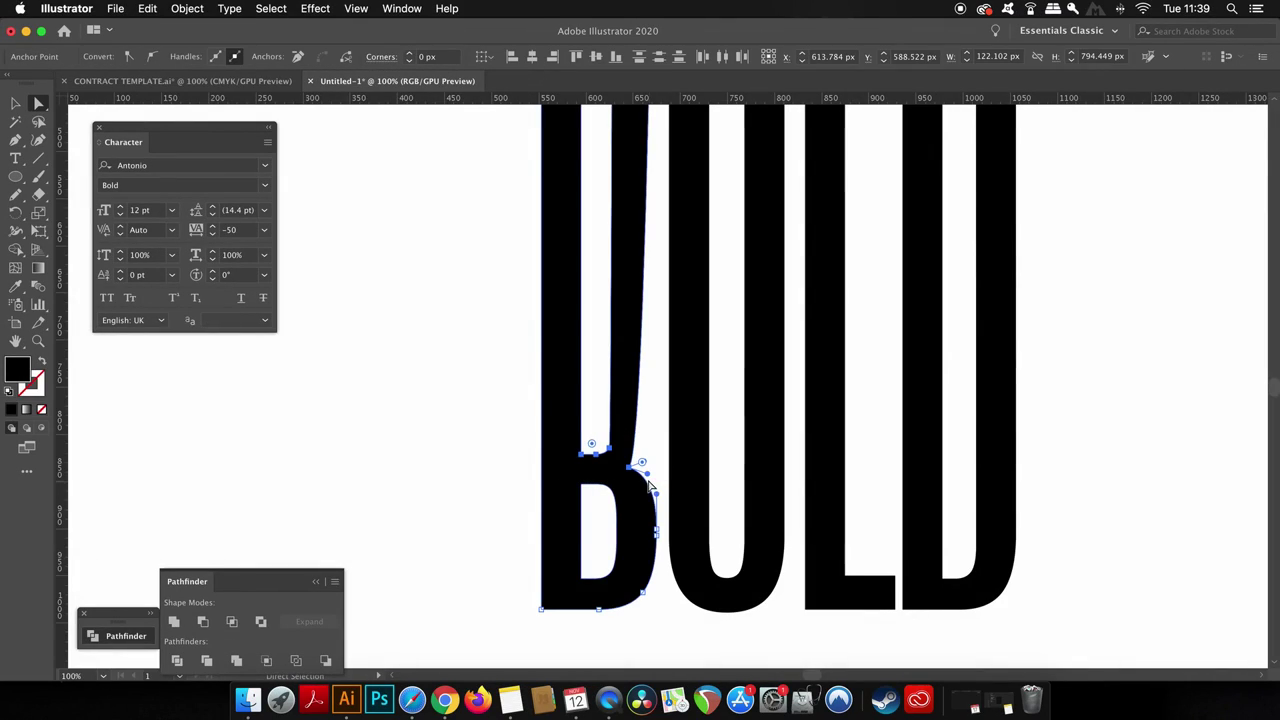
{"action": "left_click", "coordinate": [588, 430]}
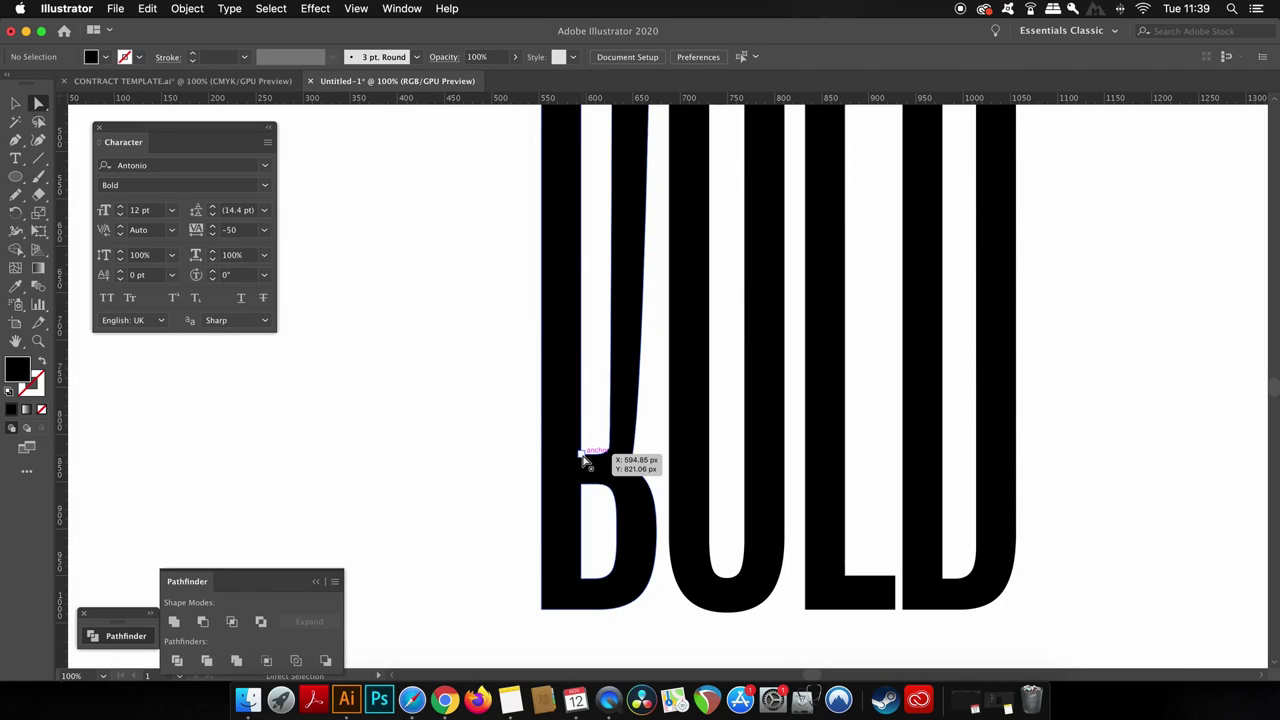
{"action": "left_click", "coordinate": [592, 457]}
{"action": "left_click", "coordinate": [594, 451]}
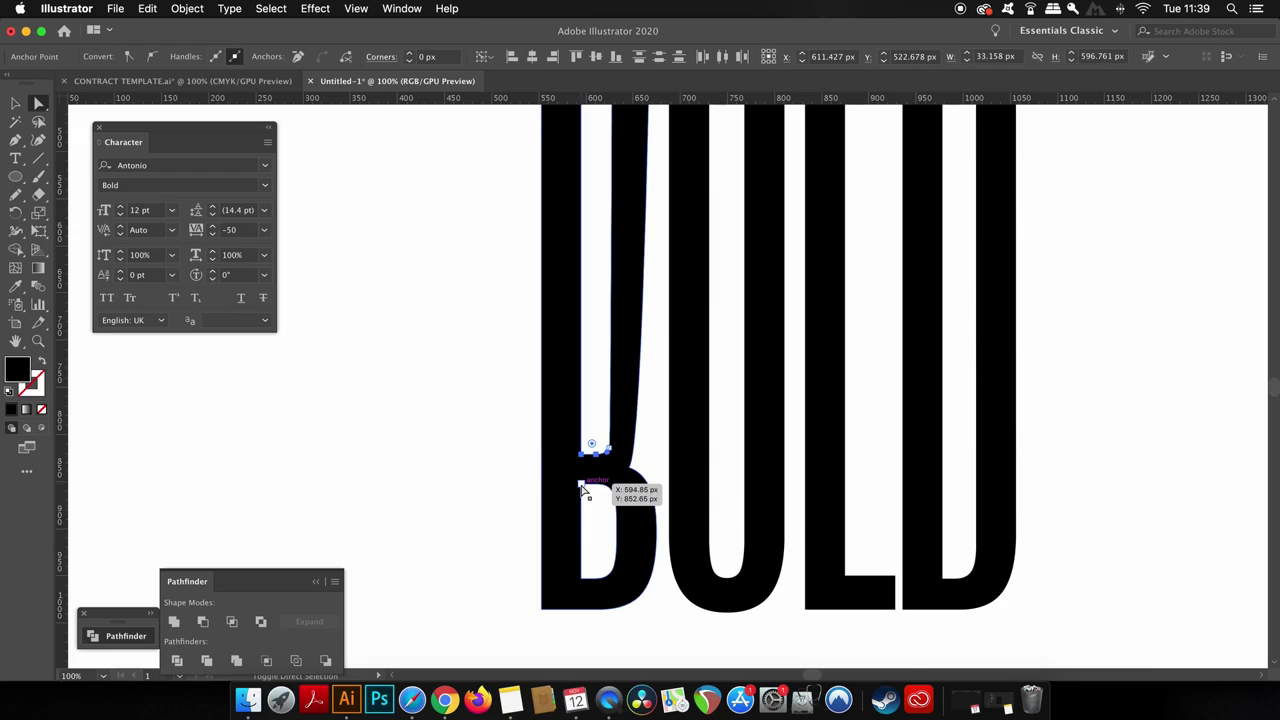
{"action": "left_click", "coordinate": [597, 486], "text": "shift"}
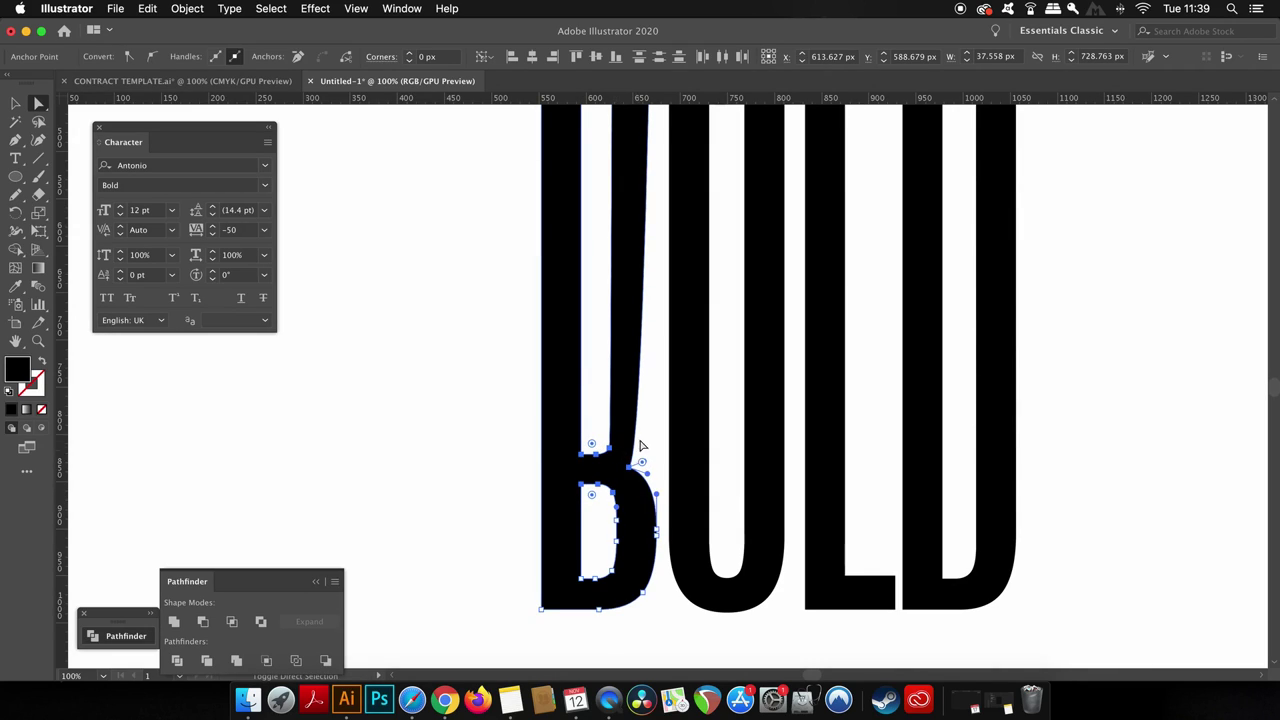
{"action": "left_click", "coordinate": [632, 466], "text": "shift"}
{"action": "left_click_drag", "start_coordinate": [632, 466], "coordinate": [632, 412]}
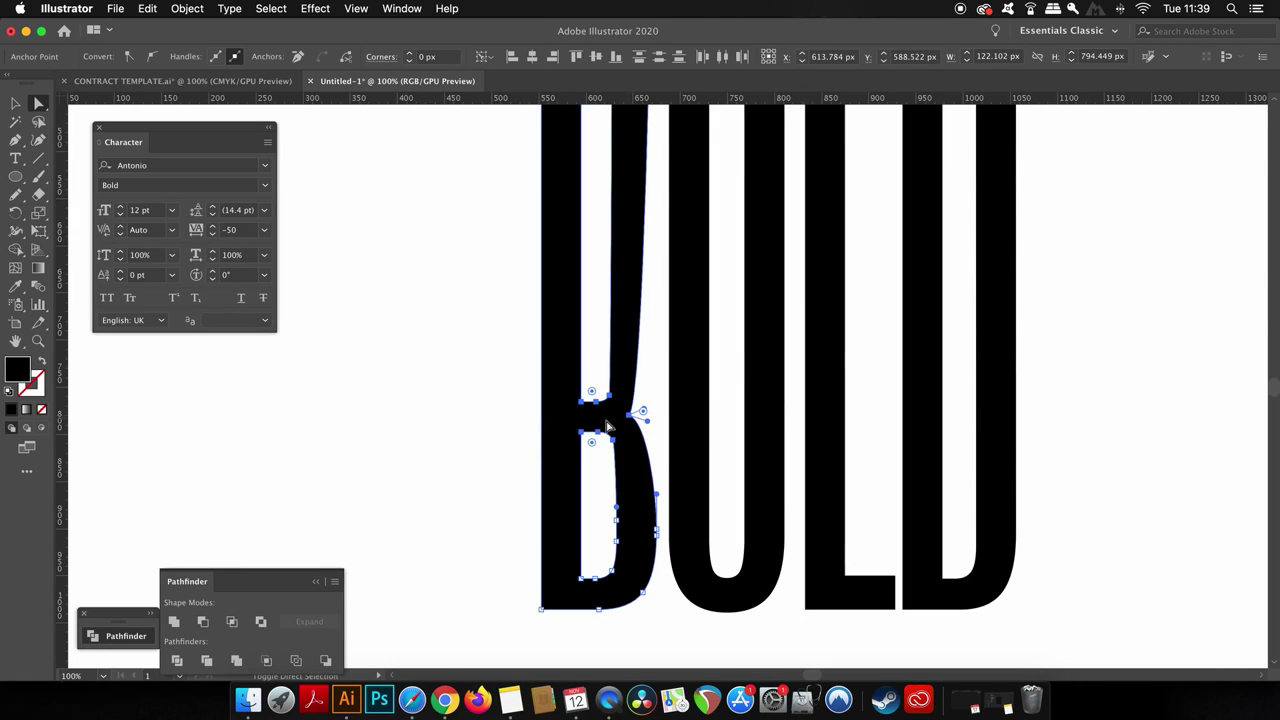
{"action": "left_click", "coordinate": [533, 446]}
{"action": "scroll", "coordinate": [641, 468], "scroll_direction": "up", "scroll_amount": 2}
{"action": "scroll", "coordinate": [641, 468], "scroll_direction": "right", "scroll_amount": 2}
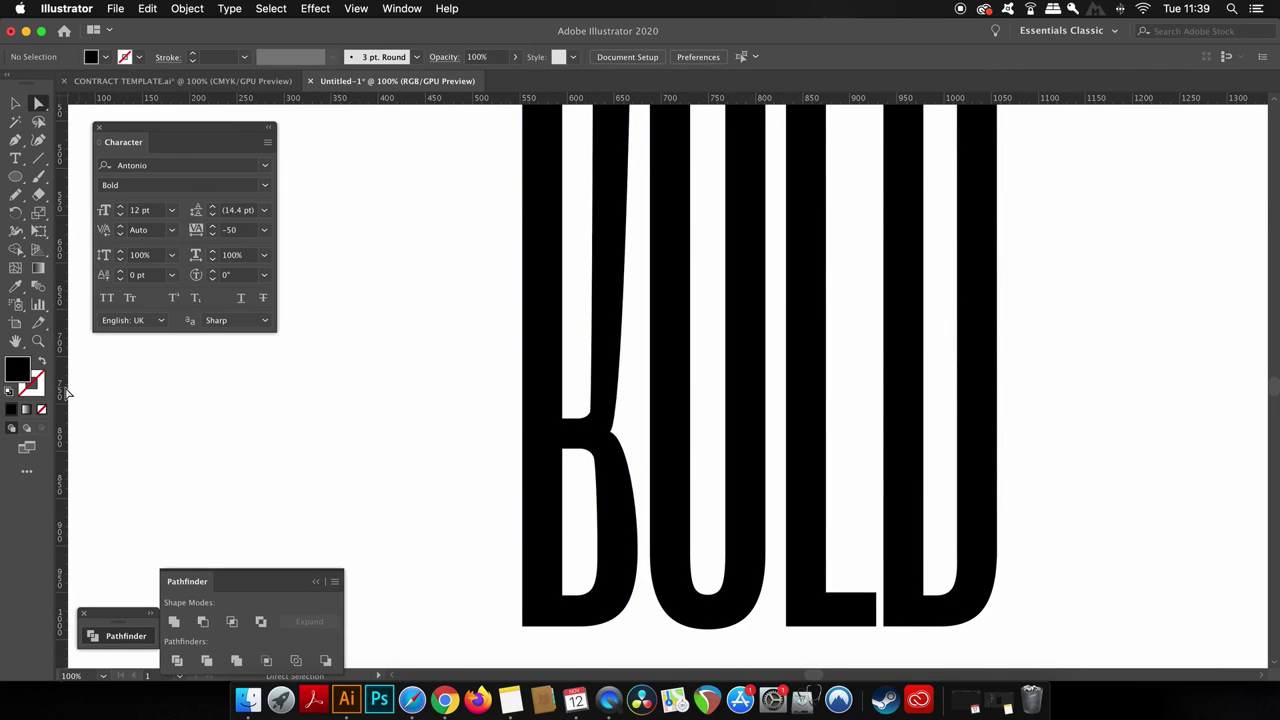
{"action": "left_click", "coordinate": [613, 499]}
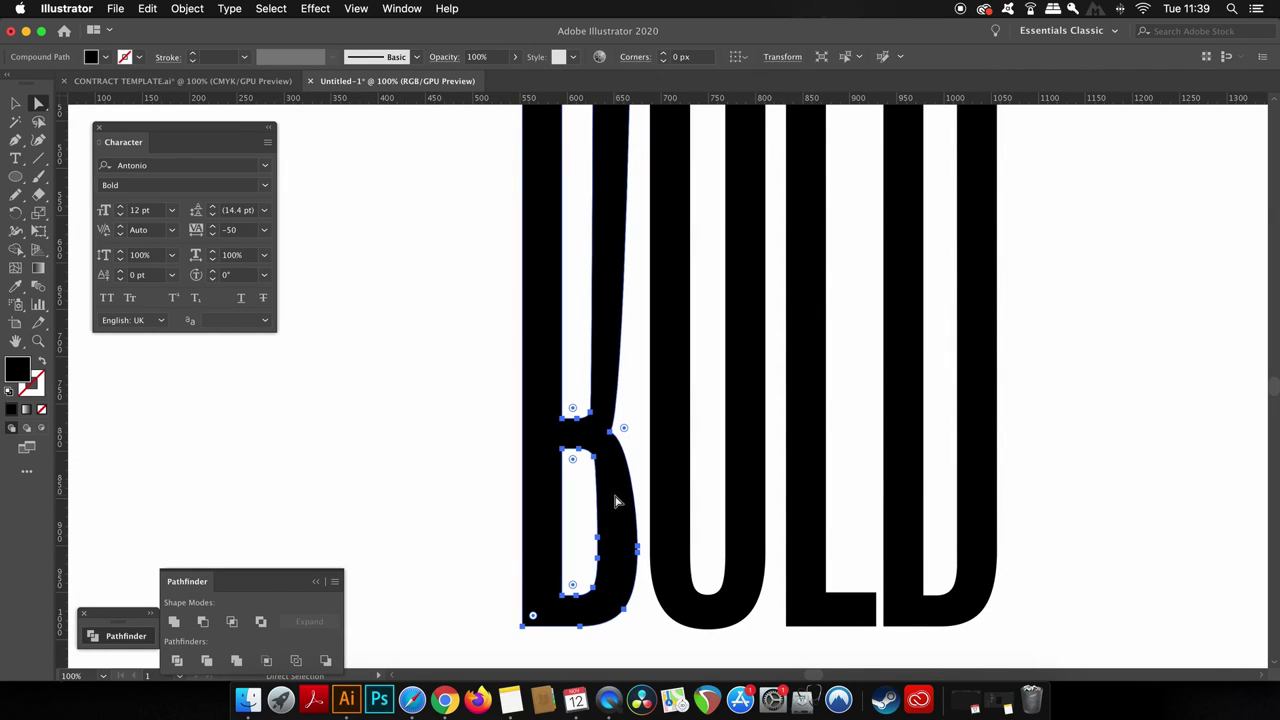
Step: Zoom in and level the direction handle at the B's curve bend to horizontal
{"action": "key", "text": "super+shift+a"}
{"action": "key", "text": "super+equal"}
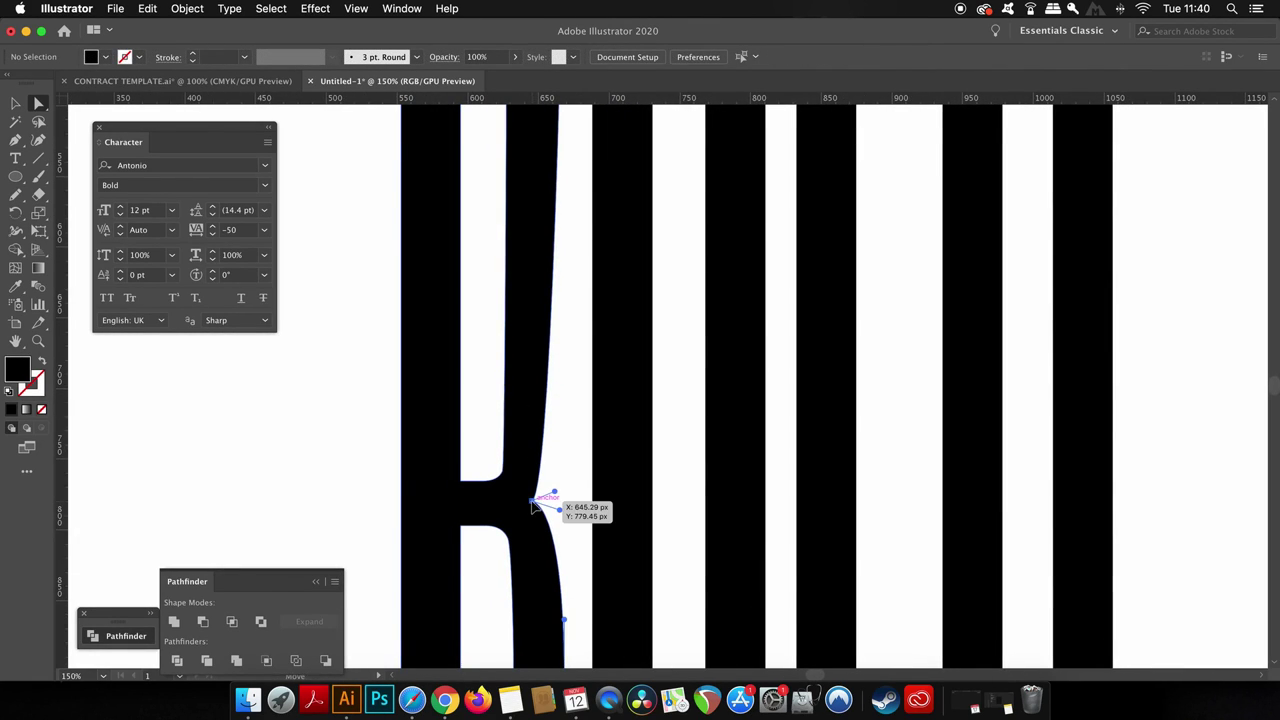
{"action": "left_click", "coordinate": [548, 498]}
{"action": "left_click_drag", "start_coordinate": [555, 497], "coordinate": [583, 492]}
{"action": "scroll", "coordinate": [569, 449], "scroll_direction": "up", "scroll_amount": 3}
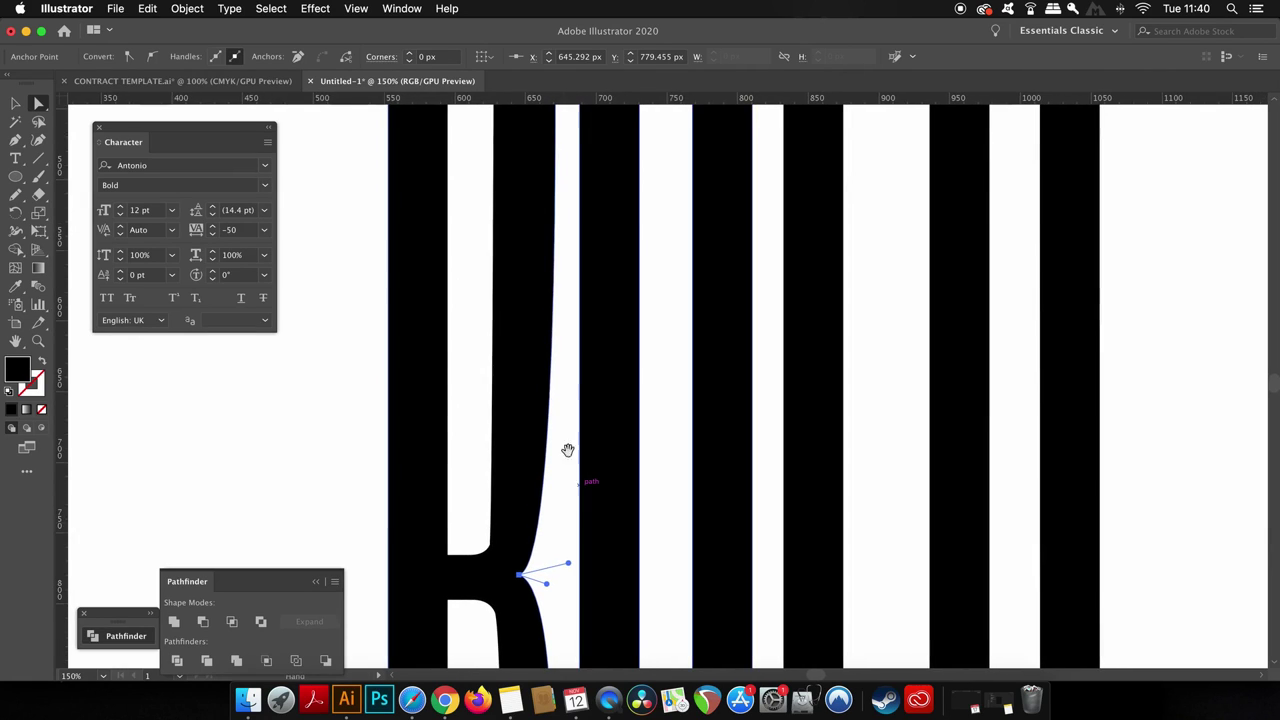
{"action": "scroll", "coordinate": [559, 430], "scroll_direction": "up", "scroll_amount": 4}
{"action": "scroll", "coordinate": [560, 374], "scroll_direction": "down", "scroll_amount": 2}
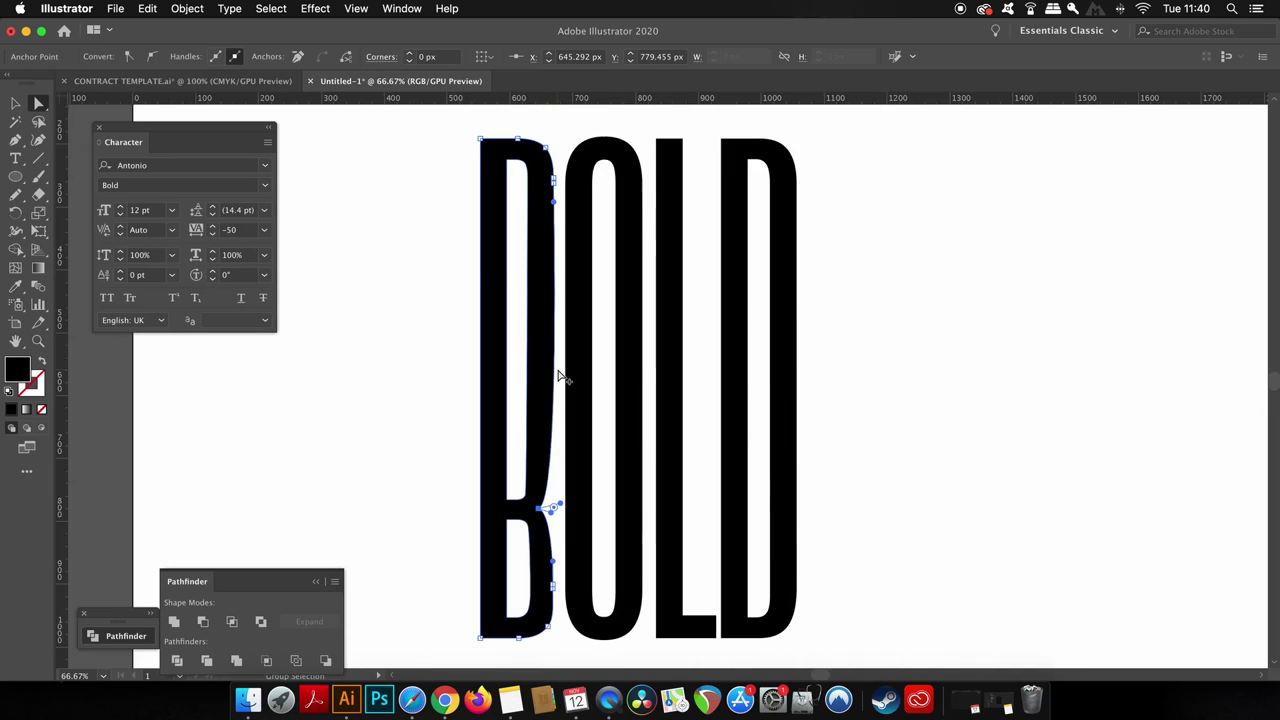
Step: Place a vertical guide from the left ruler along the B's right edge
{"action": "left_click", "coordinate": [445, 334]}
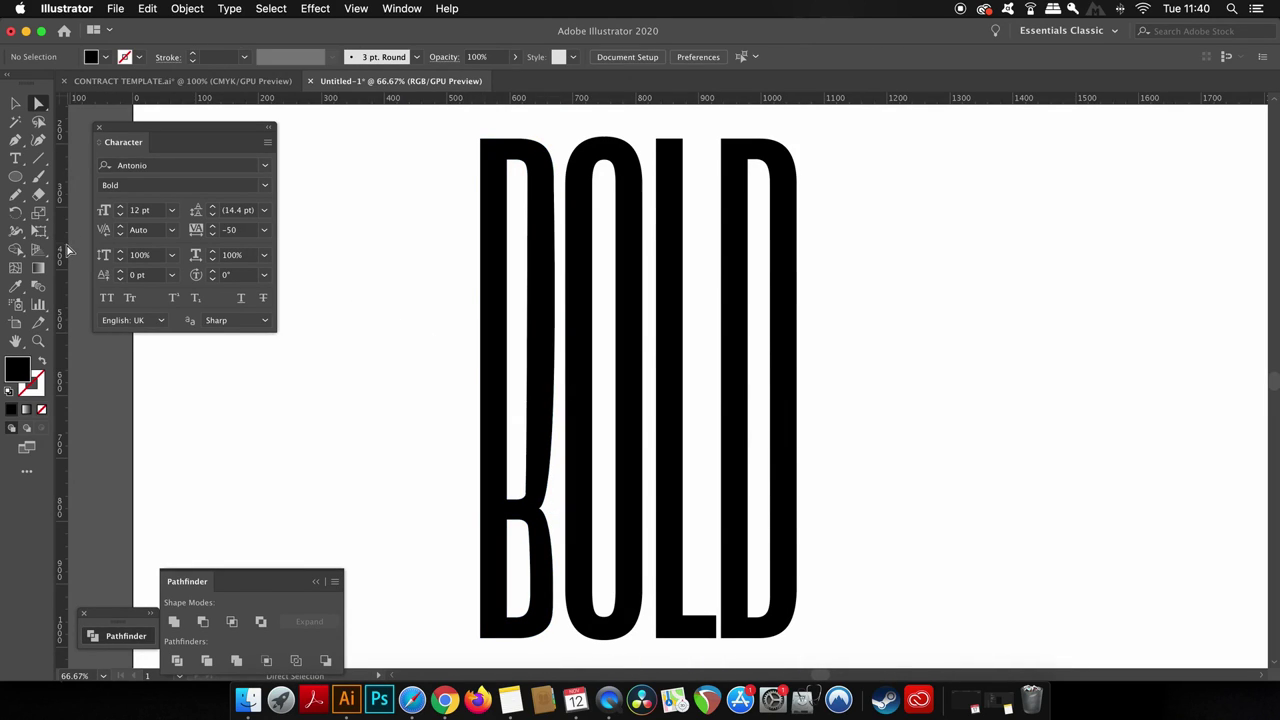
{"action": "left_click_drag", "start_coordinate": [66, 249], "coordinate": [553, 290]}
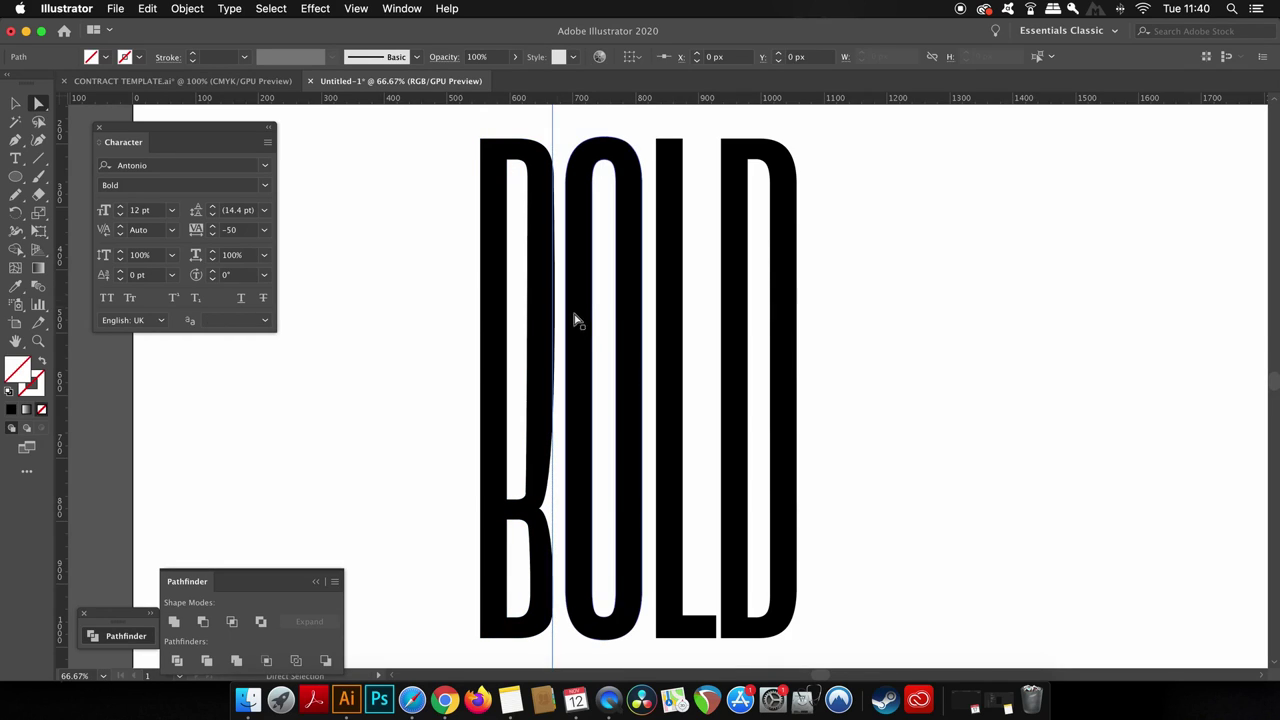
{"action": "scroll", "coordinate": [595, 348], "scroll_direction": "up", "scroll_amount": 1}
{"action": "scroll", "coordinate": [595, 348], "scroll_direction": "up", "scroll_amount": 1}
{"action": "scroll", "coordinate": [595, 348], "scroll_direction": "down", "scroll_amount": 2}
{"action": "scroll", "coordinate": [595, 348], "scroll_direction": "up", "scroll_amount": 1}
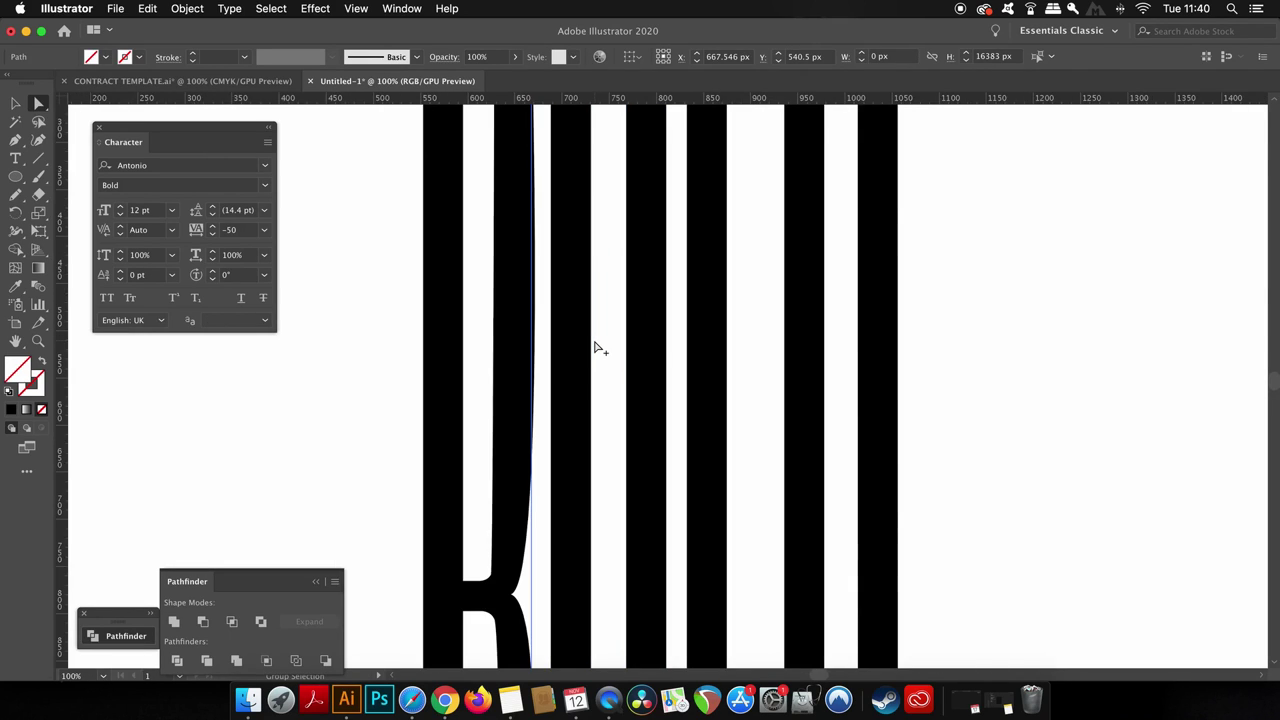
Step: Level the direction handle on the B's inner curve anchor to horizontal
{"action": "left_click", "coordinate": [523, 598]}
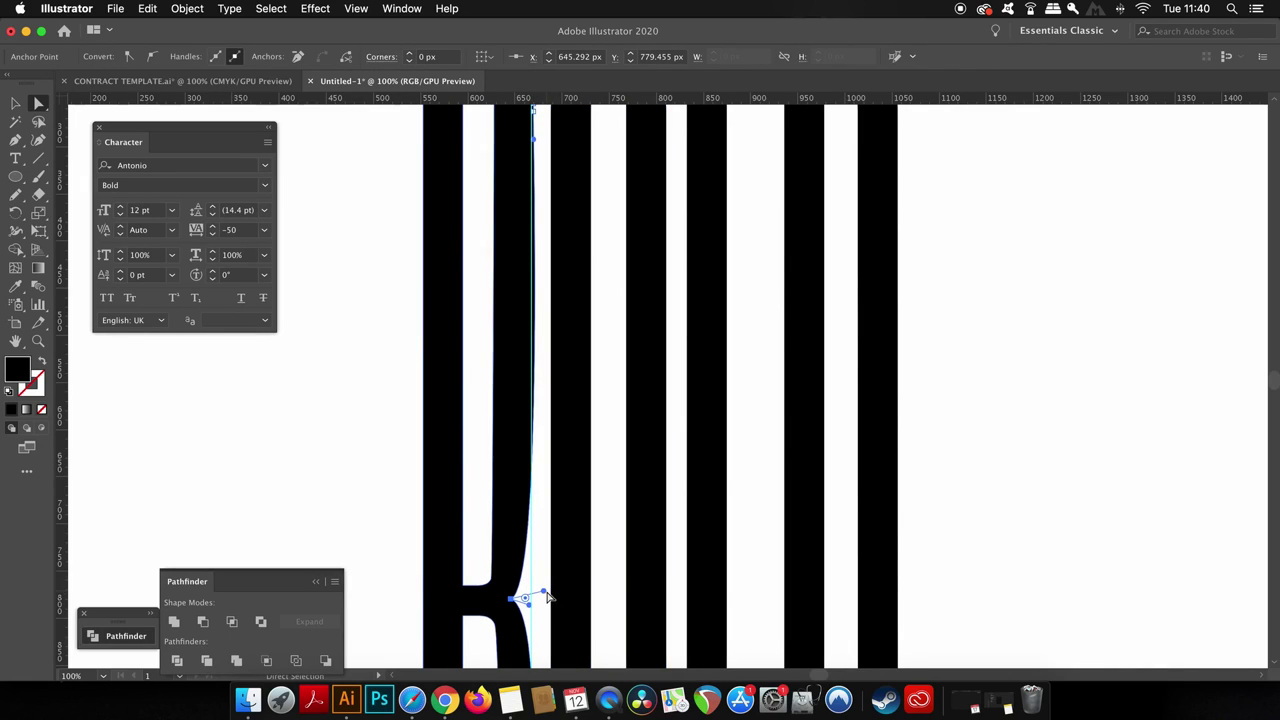
{"action": "left_click_drag", "start_coordinate": [547, 596], "coordinate": [555, 600]}
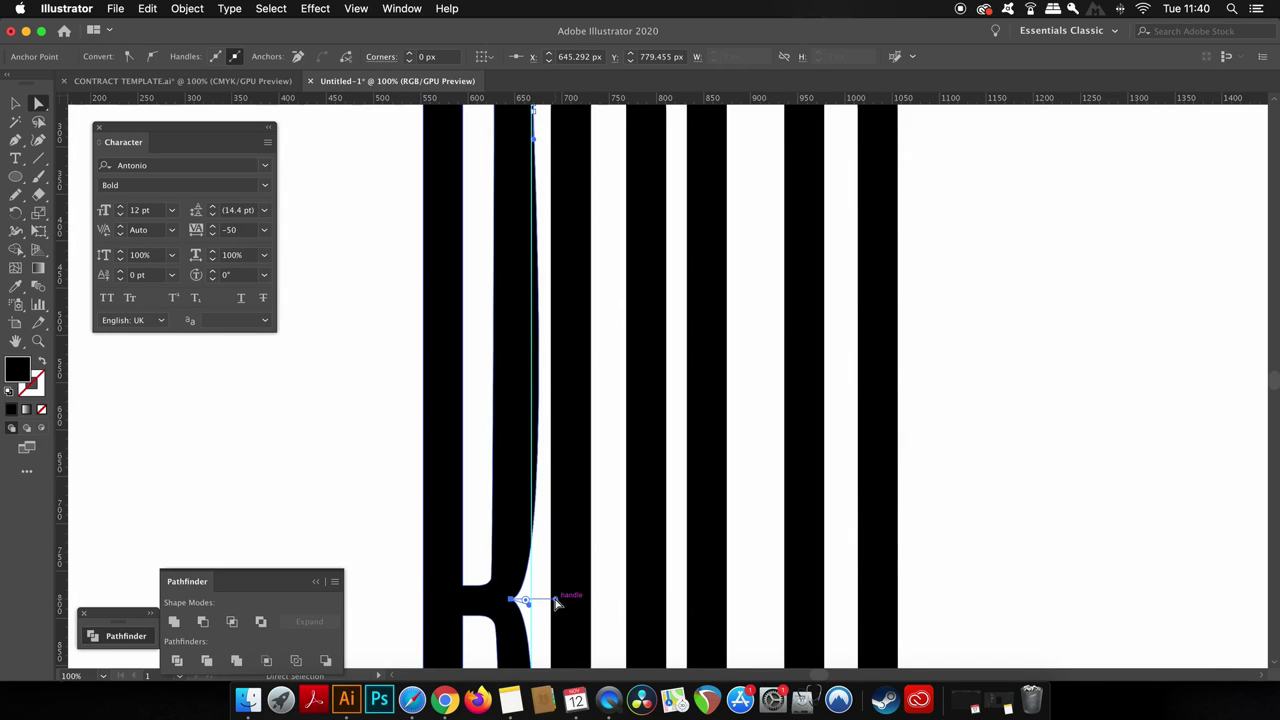
{"action": "left_click", "coordinate": [387, 481]}
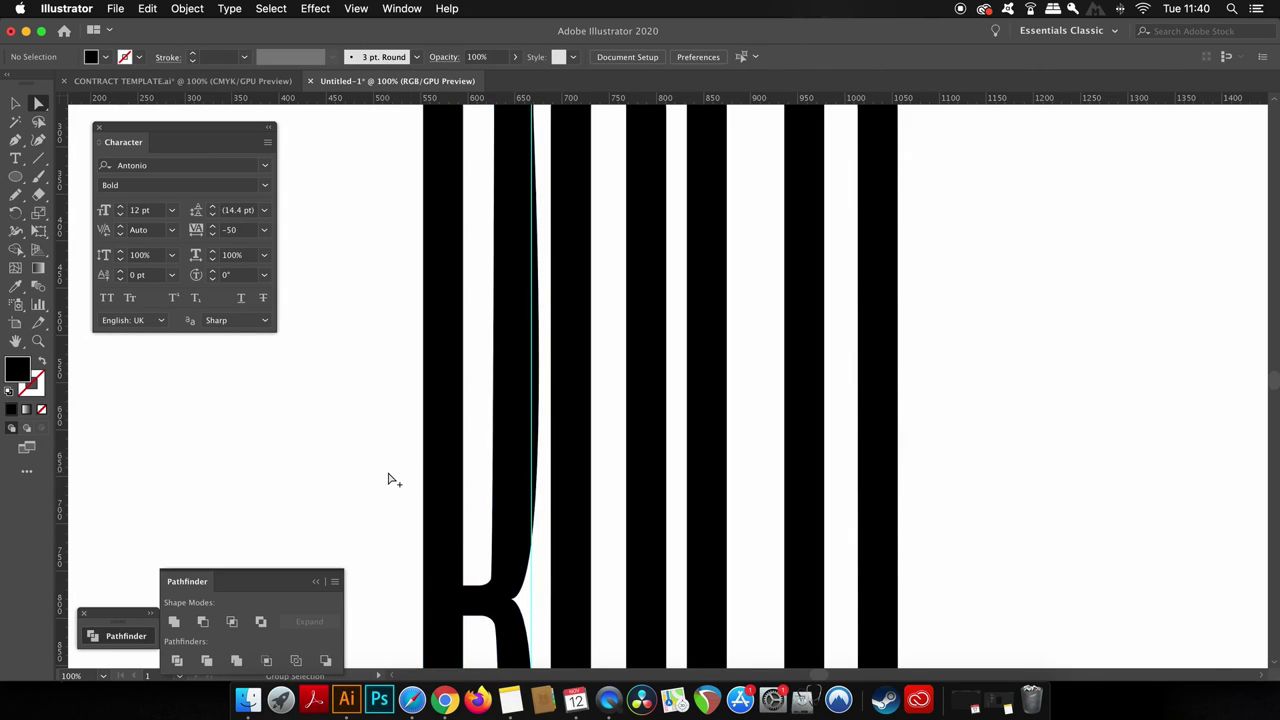
{"action": "scroll", "coordinate": [391, 480], "scroll_direction": "down", "scroll_amount": 1}
{"action": "scroll", "coordinate": [391, 480], "scroll_direction": "down", "scroll_amount": 1}
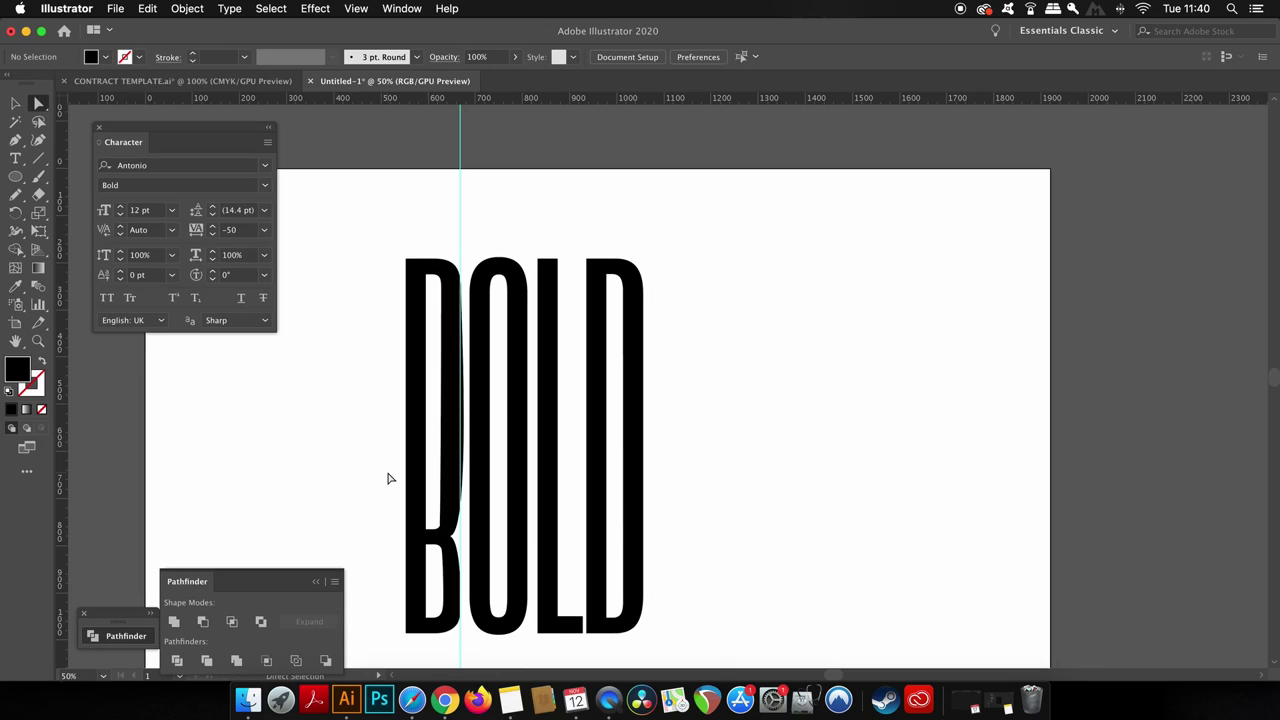
Step: Draw a thin tapered path along the guide from the B's middle to above the word
{"action": "key", "text": "p"}
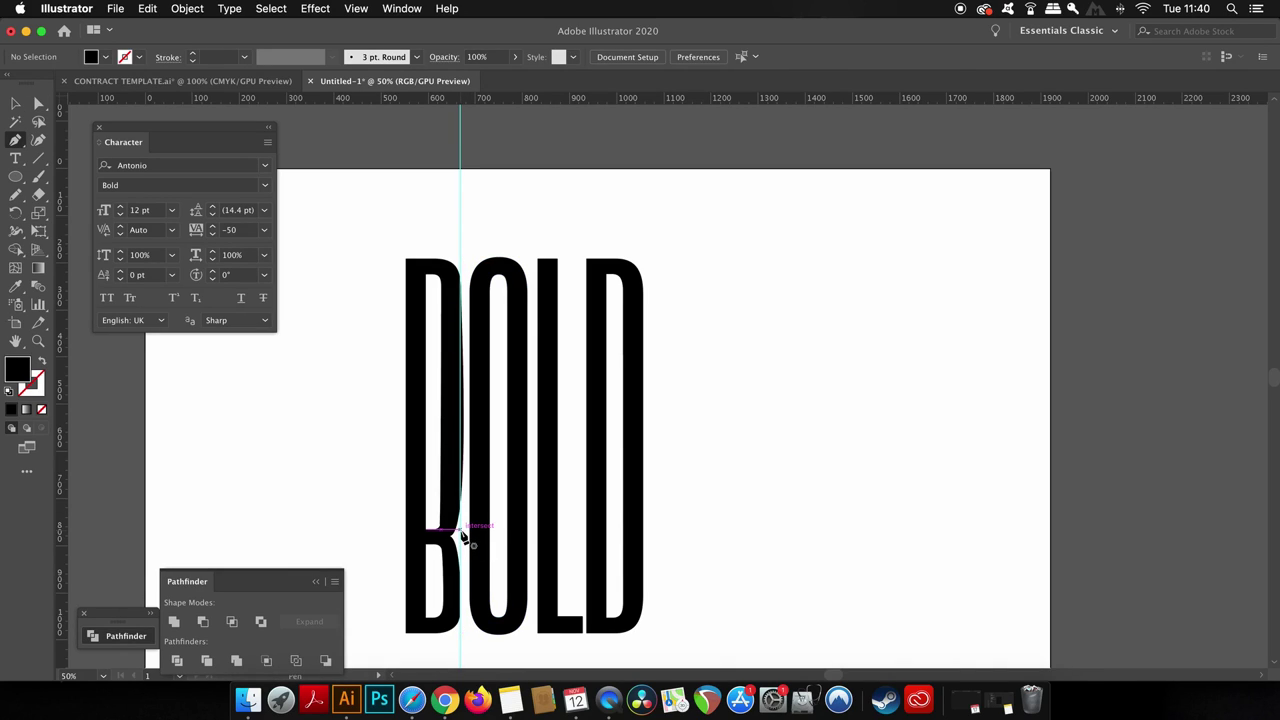
{"action": "left_click", "coordinate": [460, 530]}
{"action": "left_click", "coordinate": [460, 215]}
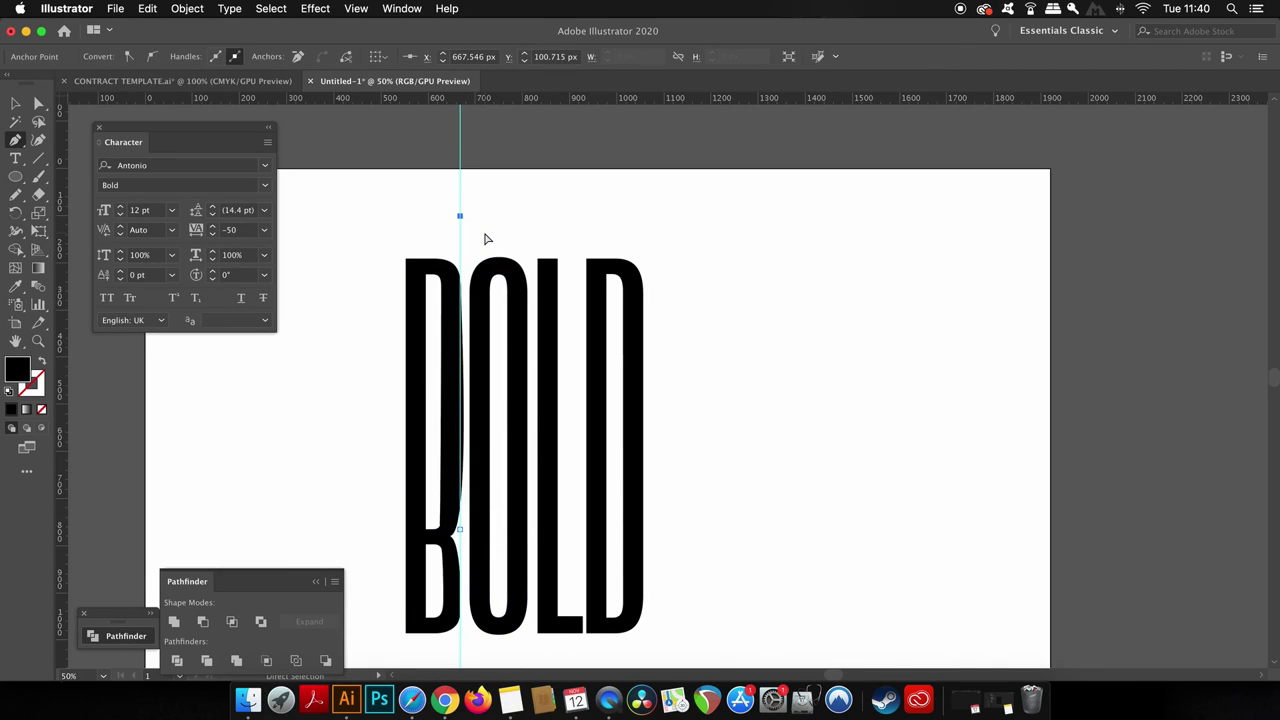
{"action": "scroll", "coordinate": [484, 238], "scroll_direction": "up", "scroll_amount": 2}
{"action": "left_click_drag", "start_coordinate": [484, 238], "coordinate": [478, 104]}
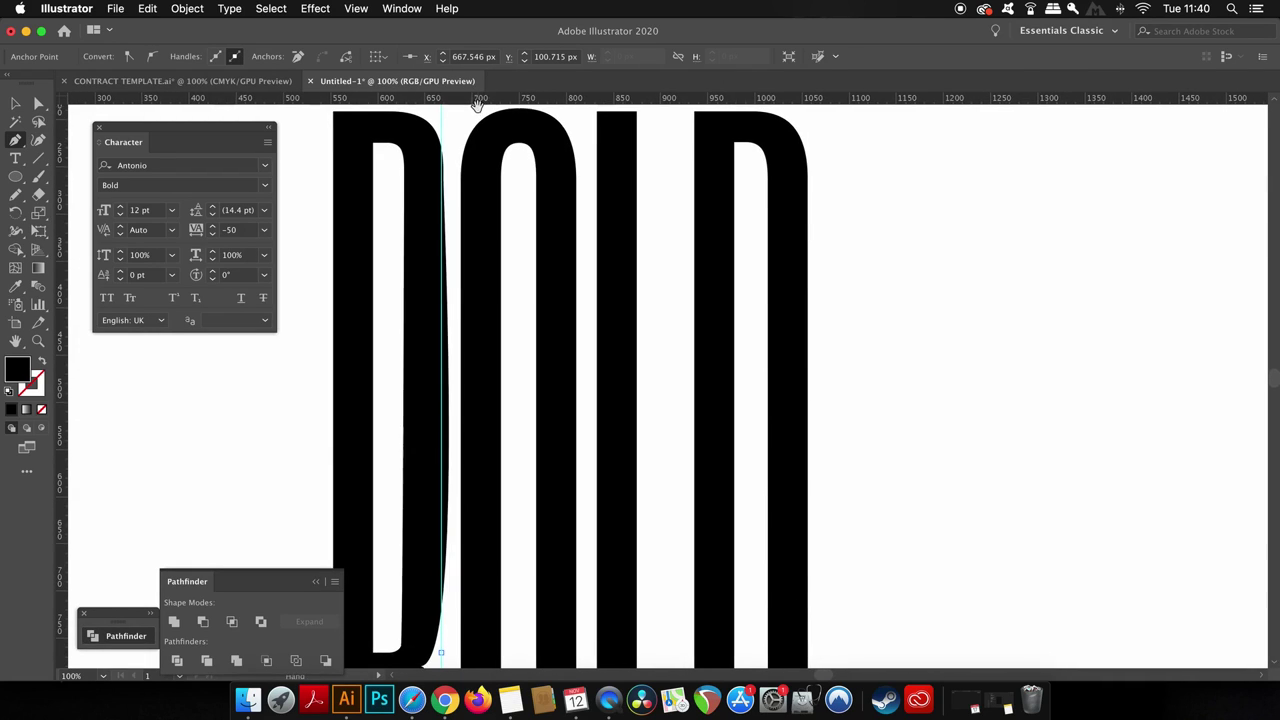
{"action": "scroll", "coordinate": [443, 229], "scroll_direction": "down", "scroll_amount": 3}
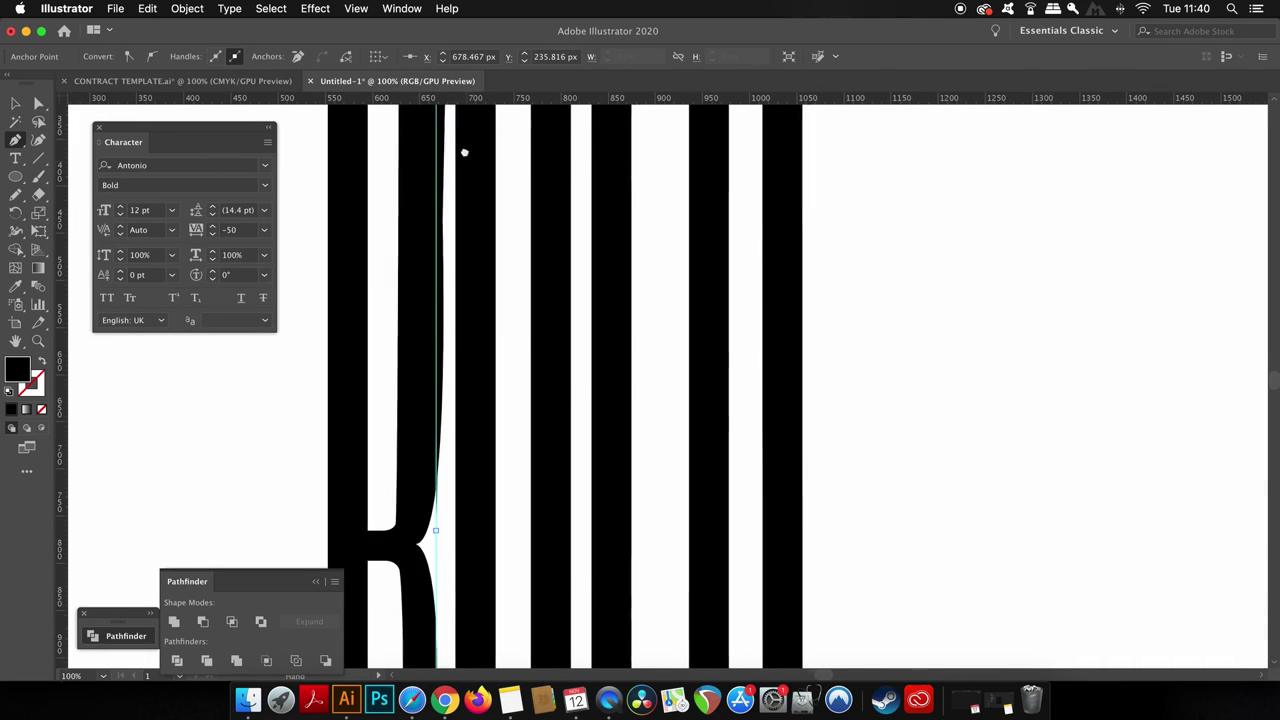
{"action": "left_click_drag", "start_coordinate": [435, 530], "coordinate": [437, 531]}
{"action": "scroll", "coordinate": [437, 531], "scroll_direction": "down", "scroll_amount": 1}
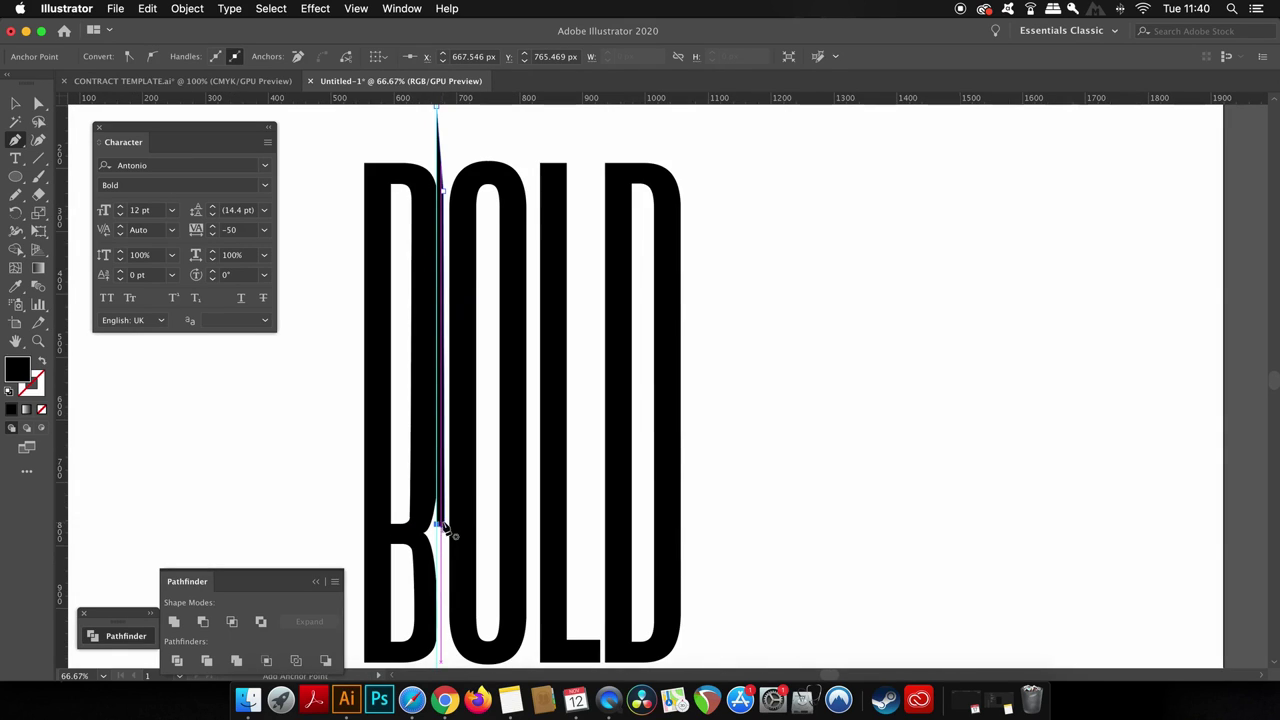
{"action": "key", "text": "v"}
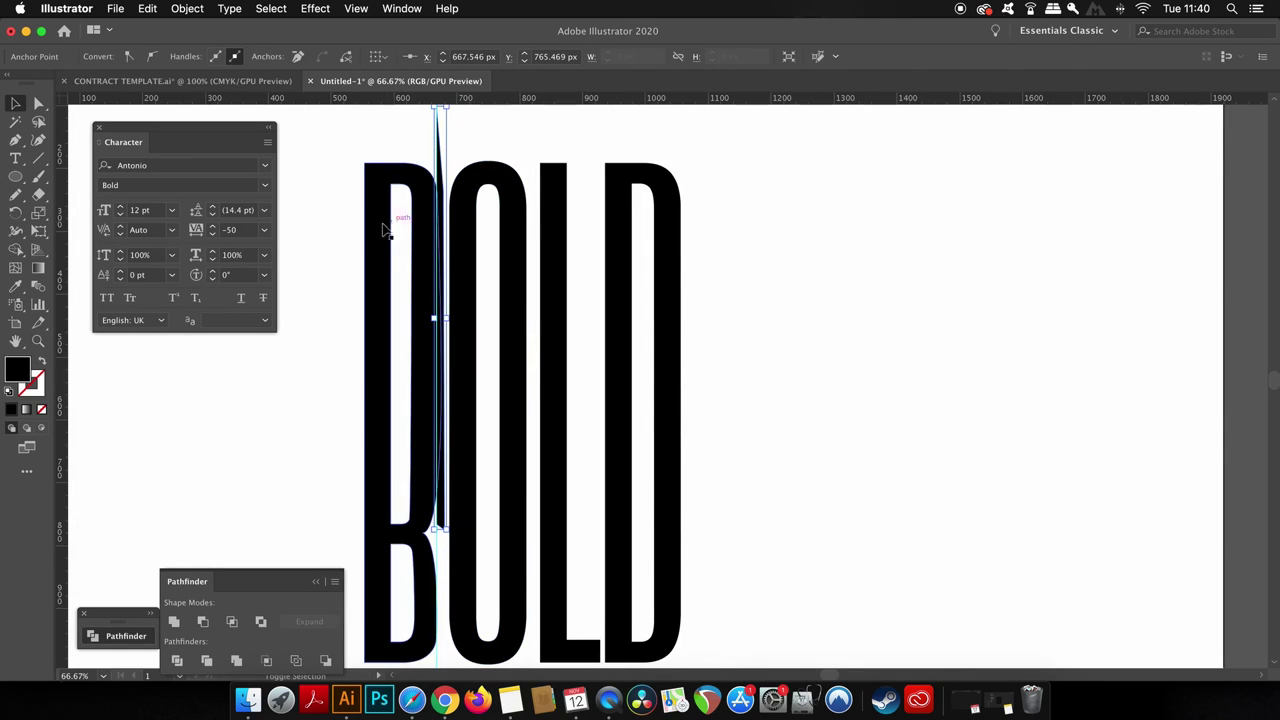
{"action": "left_click", "coordinate": [366, 280]}
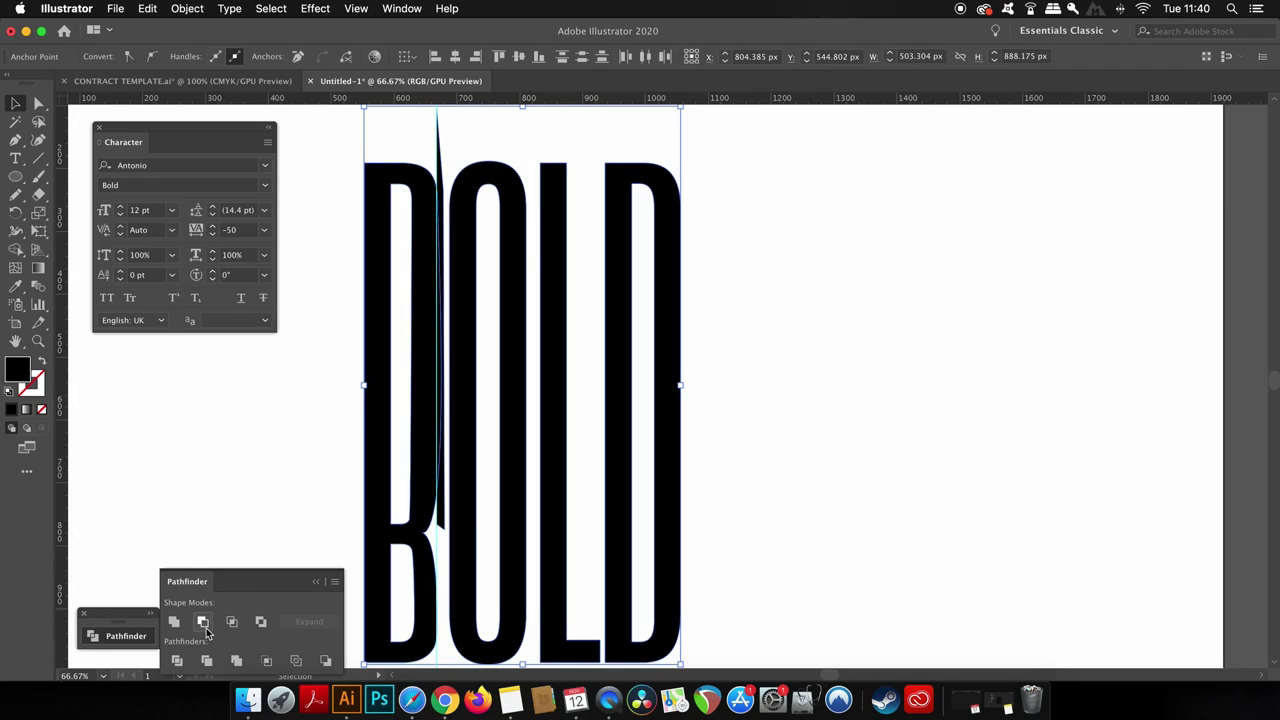
Step: Try Minus Front on the whole selection, then undo it
{"action": "left_click", "coordinate": [206, 628]}
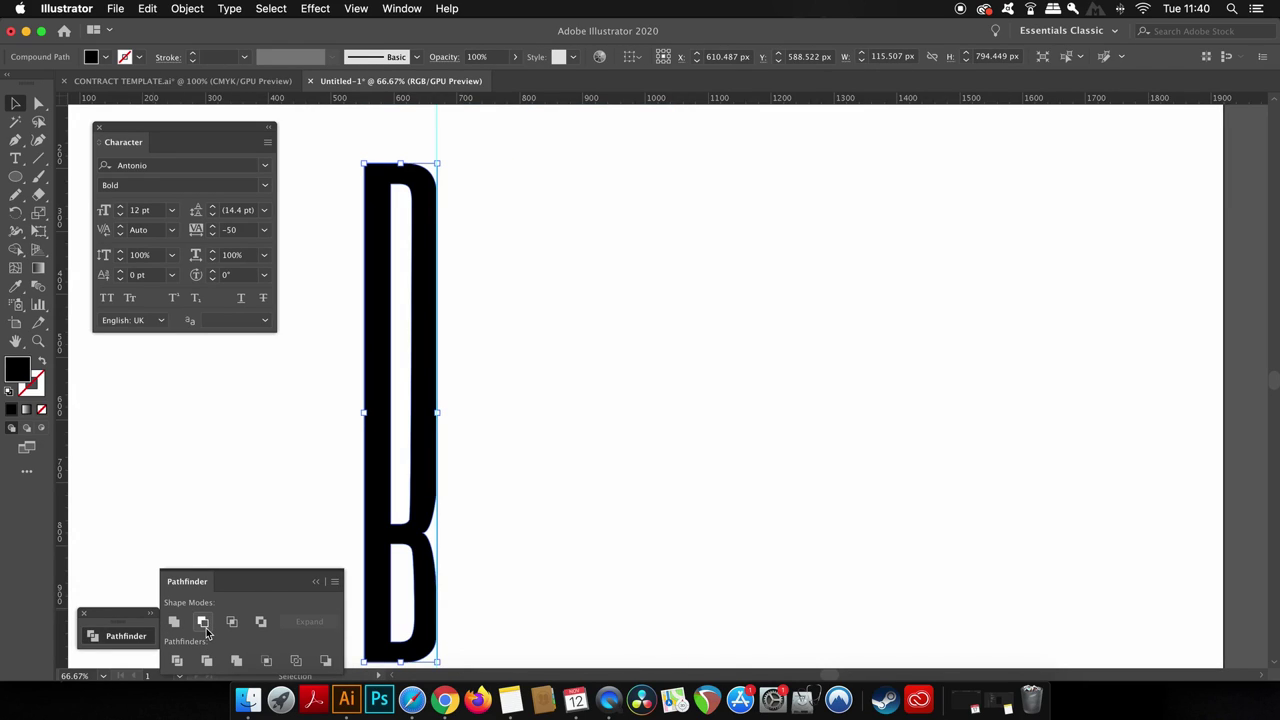
{"action": "key", "text": "super+z"}
{"action": "left_click", "coordinate": [358, 356]}
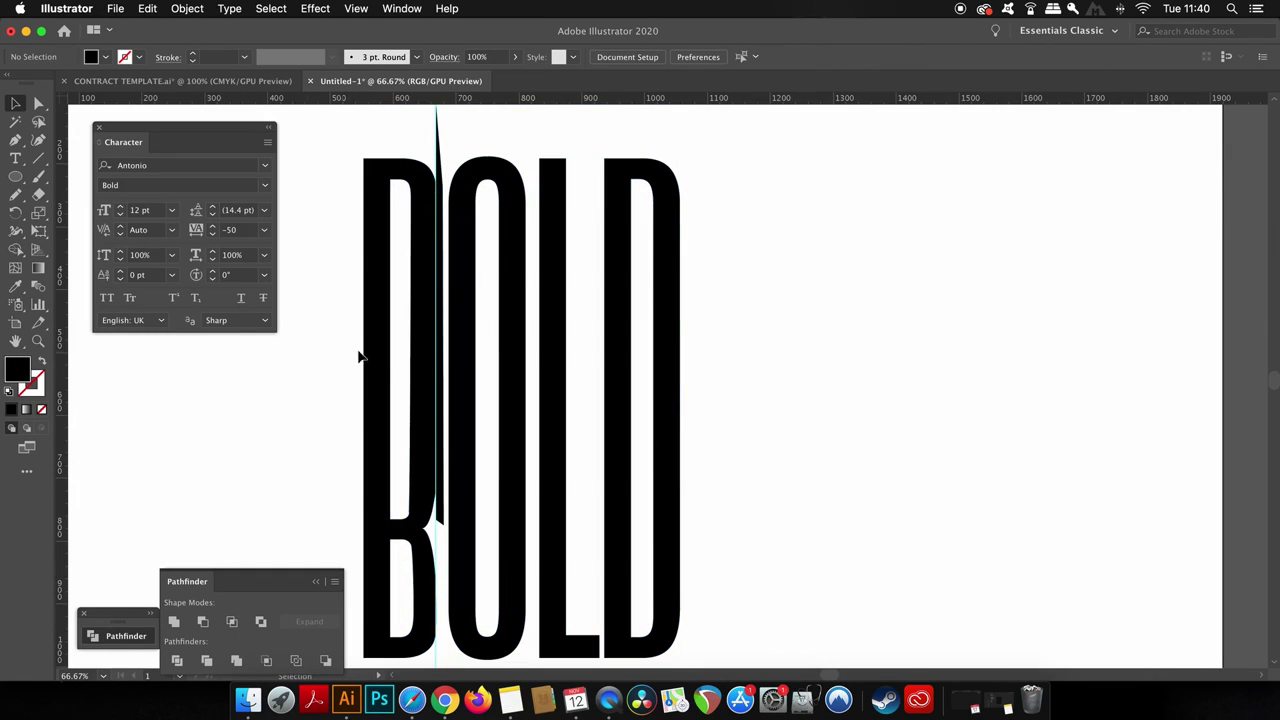
Step: Ungroup BOLD, then subtract the thin sliver from the B with Minus Front
{"action": "left_click", "coordinate": [380, 357]}
{"action": "left_click", "coordinate": [195, 9]}
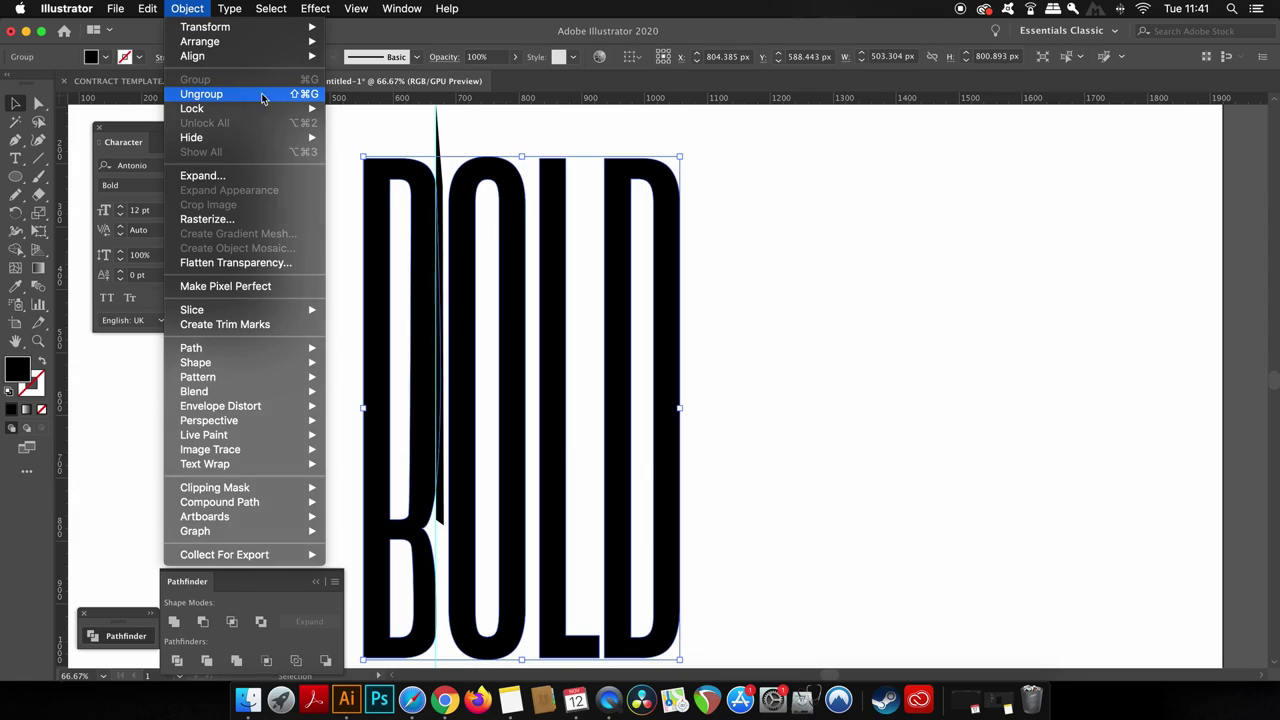
{"action": "left_click", "coordinate": [262, 95]}
{"action": "left_click", "coordinate": [437, 130]}
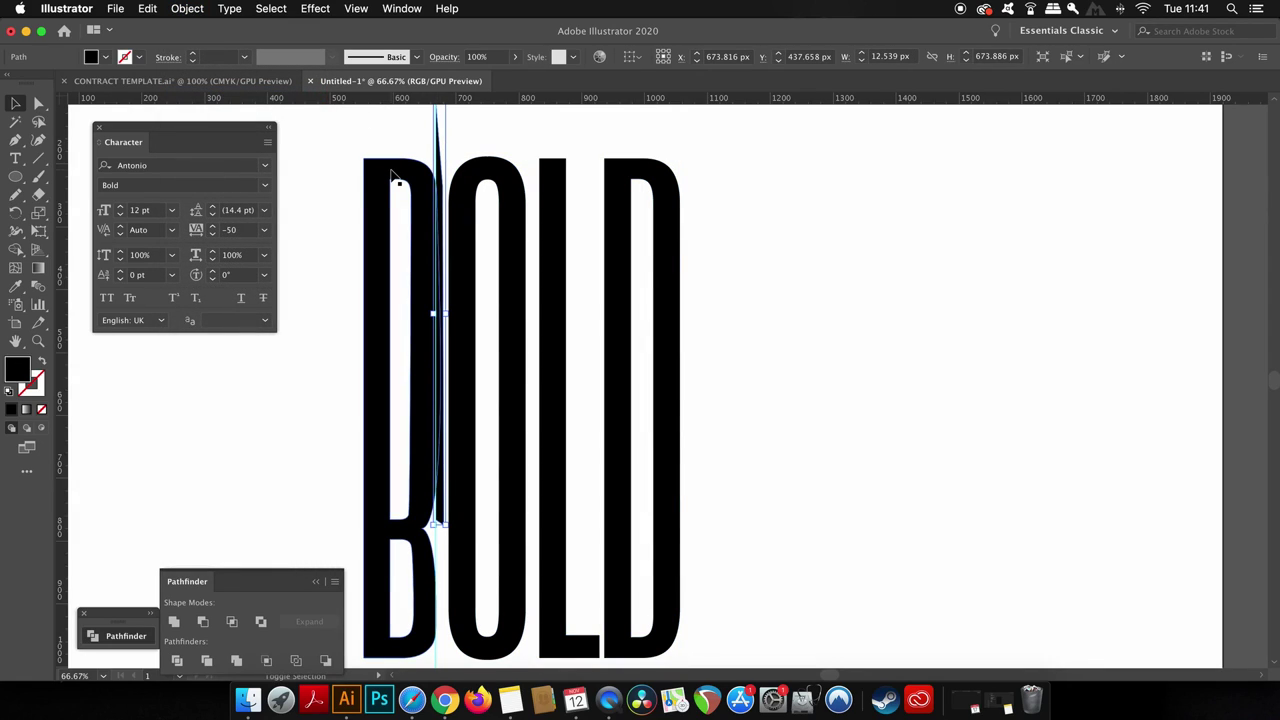
{"action": "left_click", "coordinate": [392, 172], "text": "shift"}
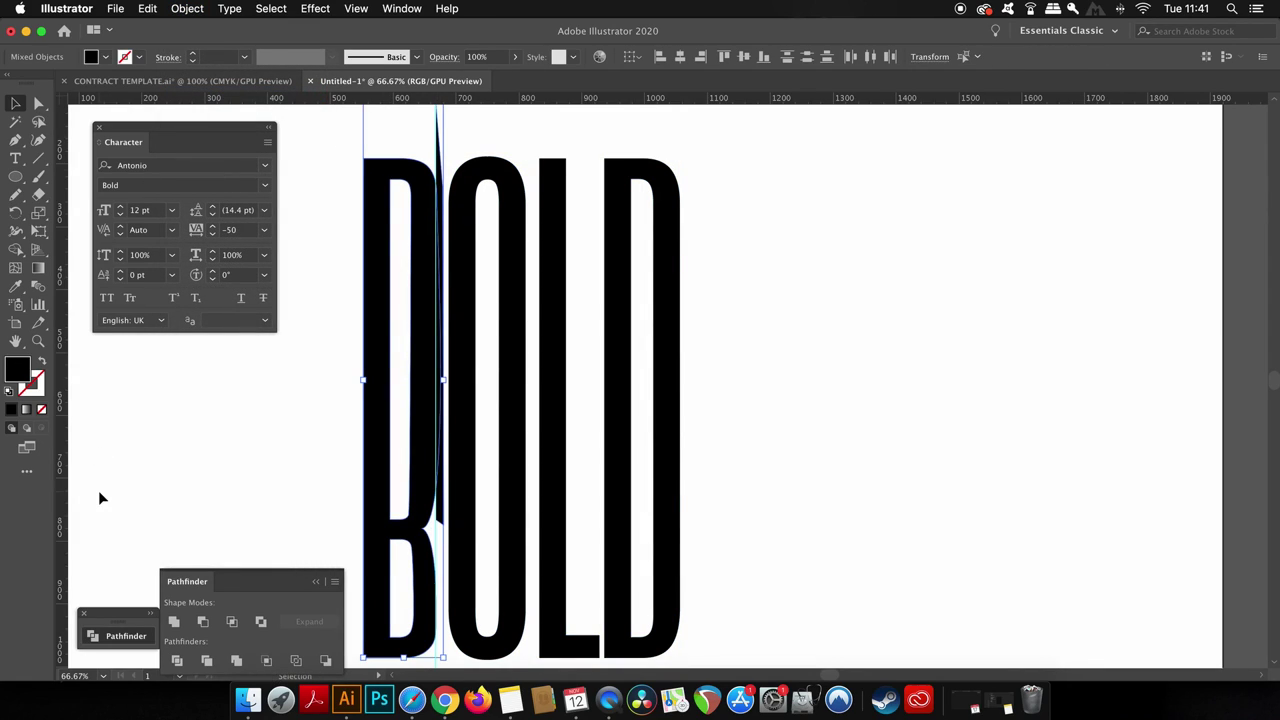
{"action": "left_click", "coordinate": [203, 621]}
{"action": "left_click", "coordinate": [255, 537]}
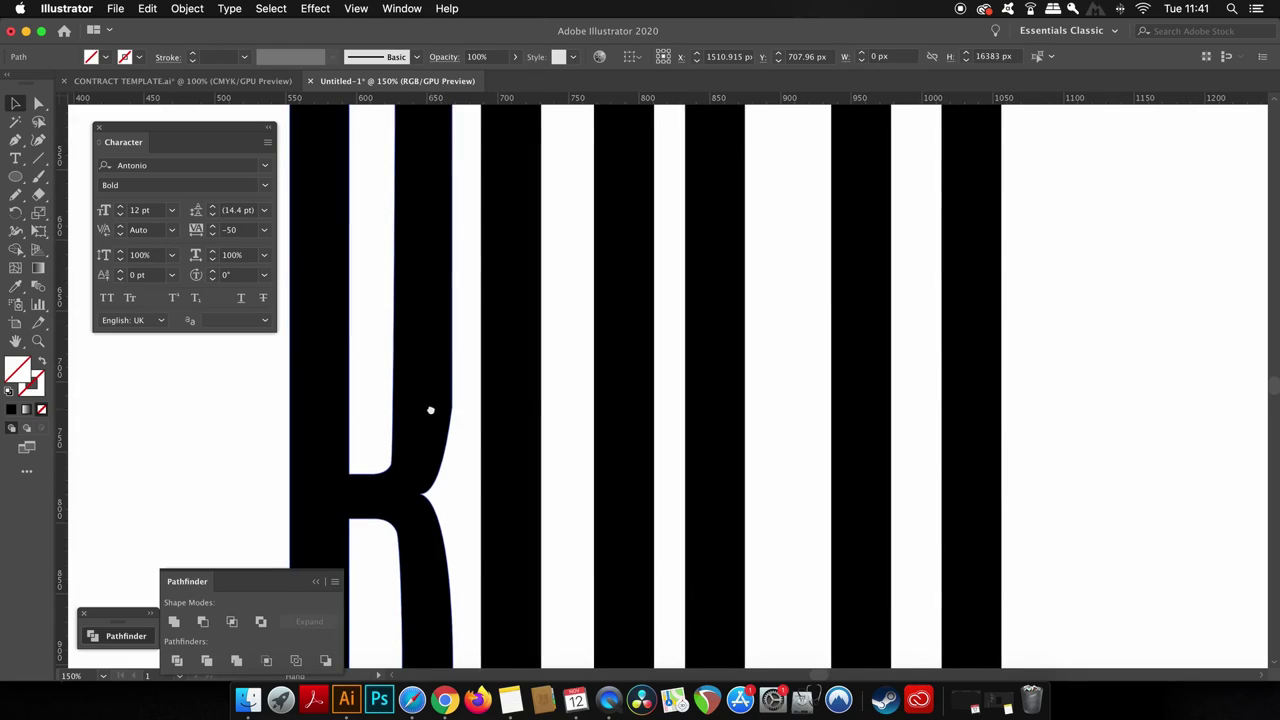
Step: Adjust the anchors and handles at the B's waist notch into a clean curve, then zoom out
{"action": "key", "text": "a"}
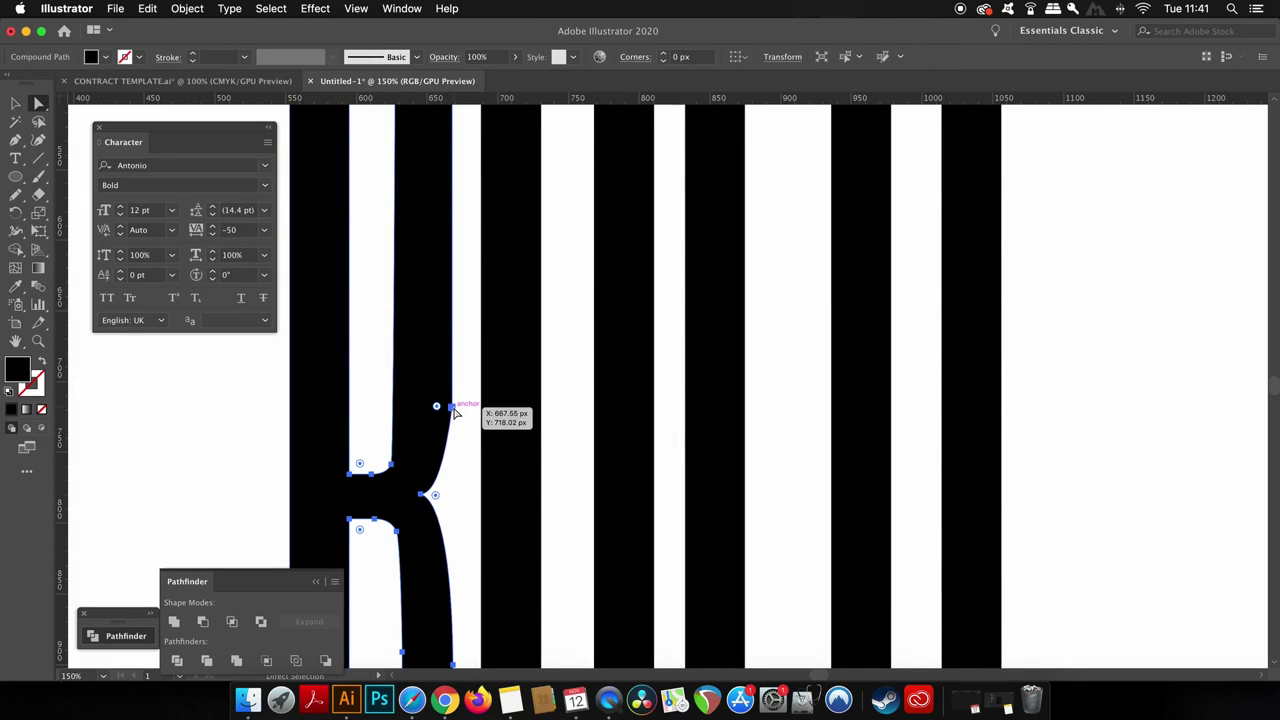
{"action": "left_click", "coordinate": [450, 407]}
{"action": "left_click_drag", "start_coordinate": [447, 462], "coordinate": [452, 475]}
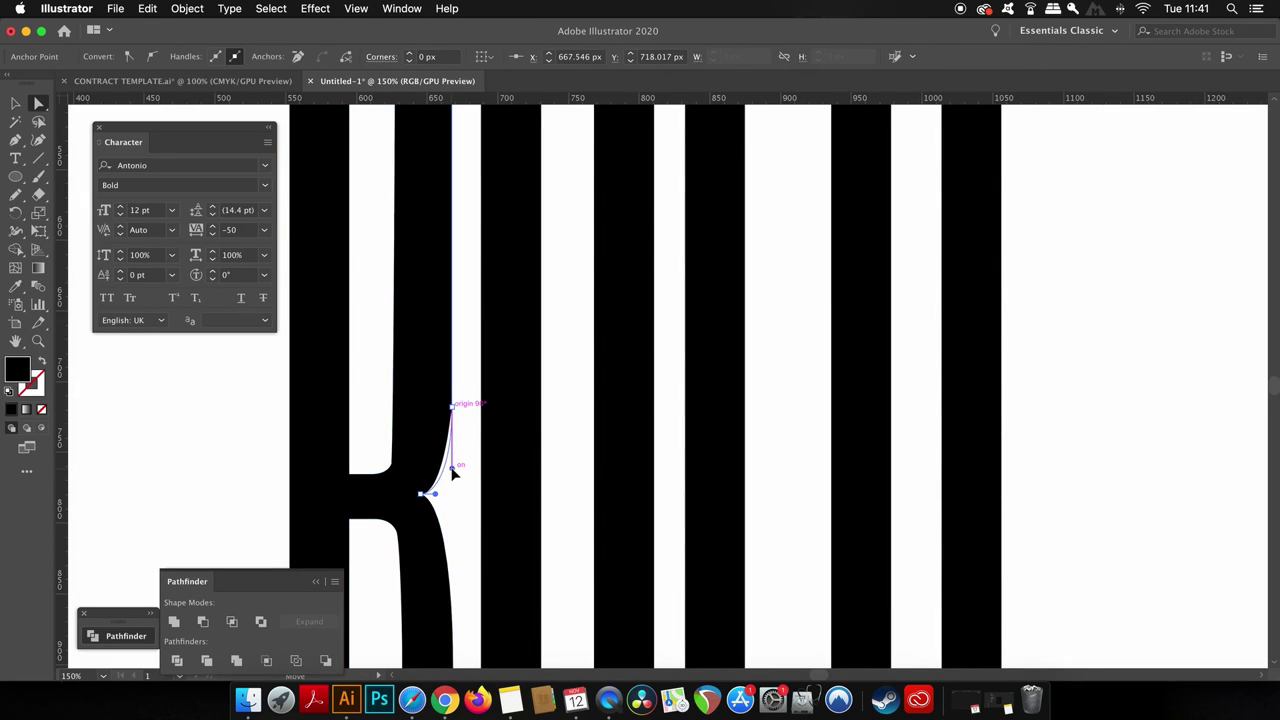
{"action": "left_click", "coordinate": [467, 490]}
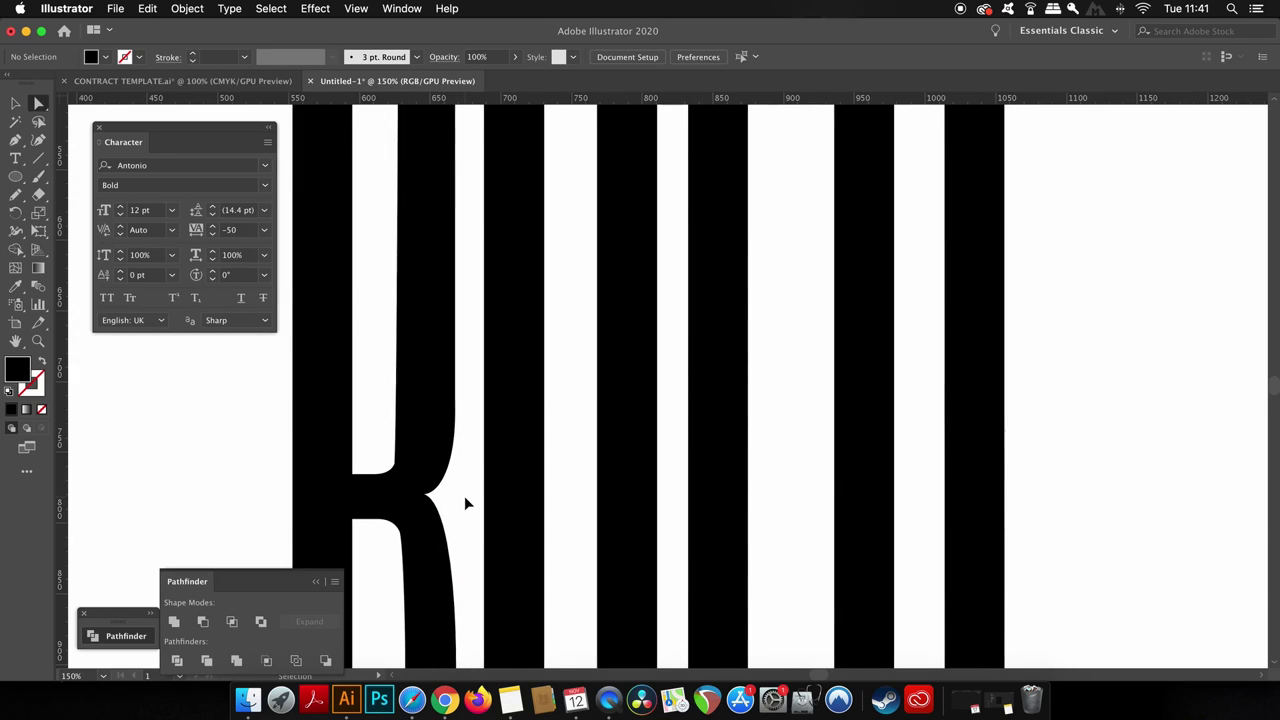
{"action": "scroll", "coordinate": [464, 497], "scroll_direction": "left", "scroll_amount": 2}
{"action": "left_click", "coordinate": [466, 500]}
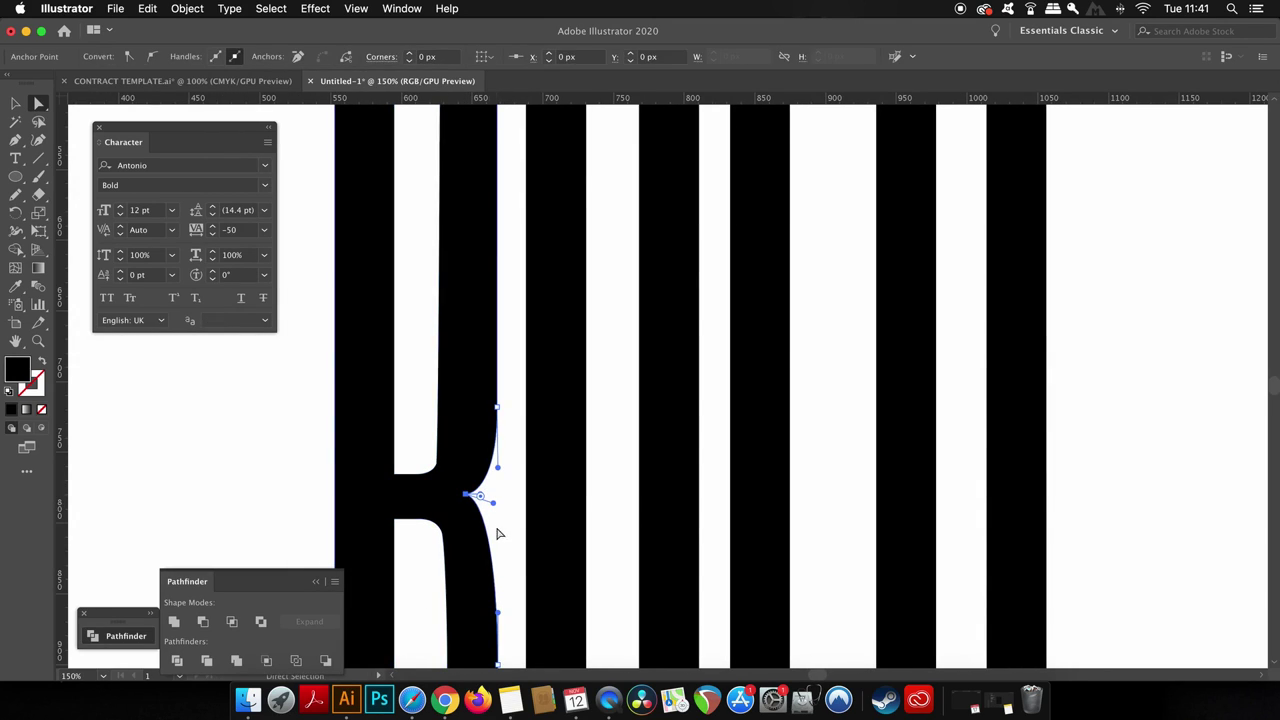
{"action": "left_click_drag", "start_coordinate": [491, 528], "coordinate": [514, 516]}
{"action": "left_click", "coordinate": [513, 517]}
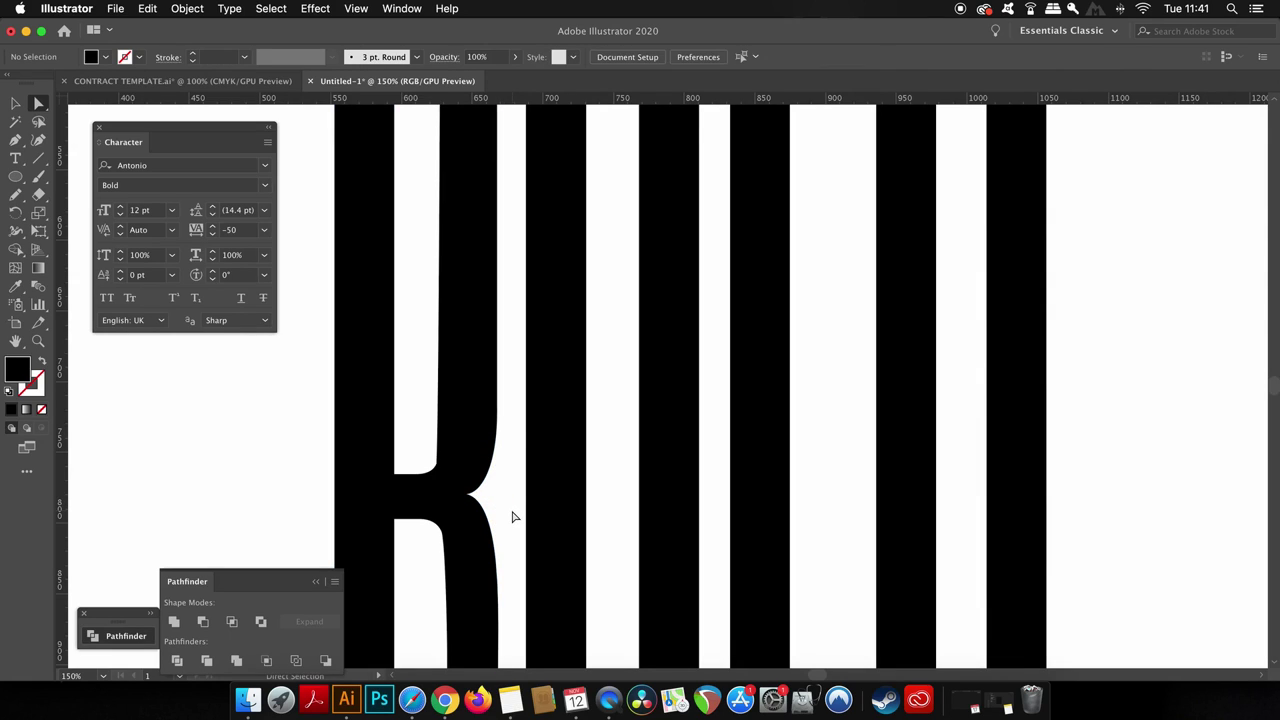
{"action": "key", "text": "super+minus"}
{"action": "key", "text": "super+minus"}
{"action": "key", "text": "super+minus"}
{"action": "key", "text": "super+minus"}
{"action": "key", "text": "super+minus"}
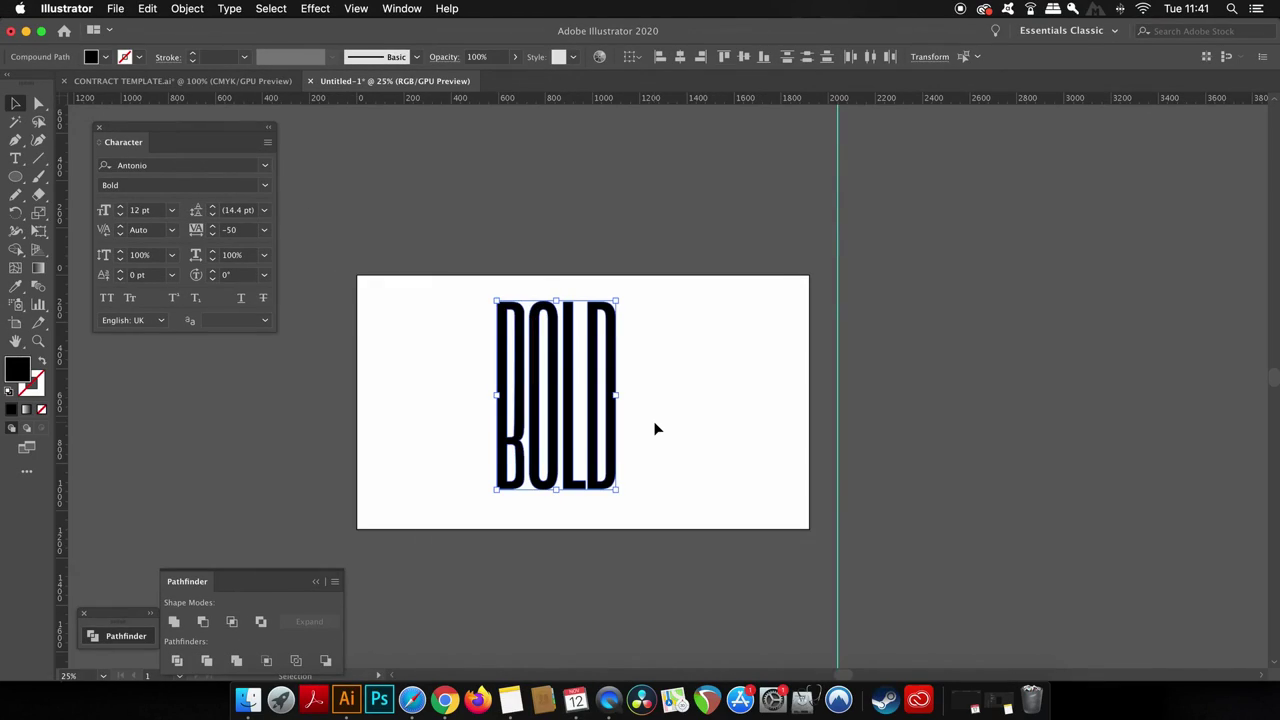
Step: Apply Envelope Distort > Make with Mesh to BOLD with 8 rows and 8 columns
{"action": "key", "text": "super+plus"}
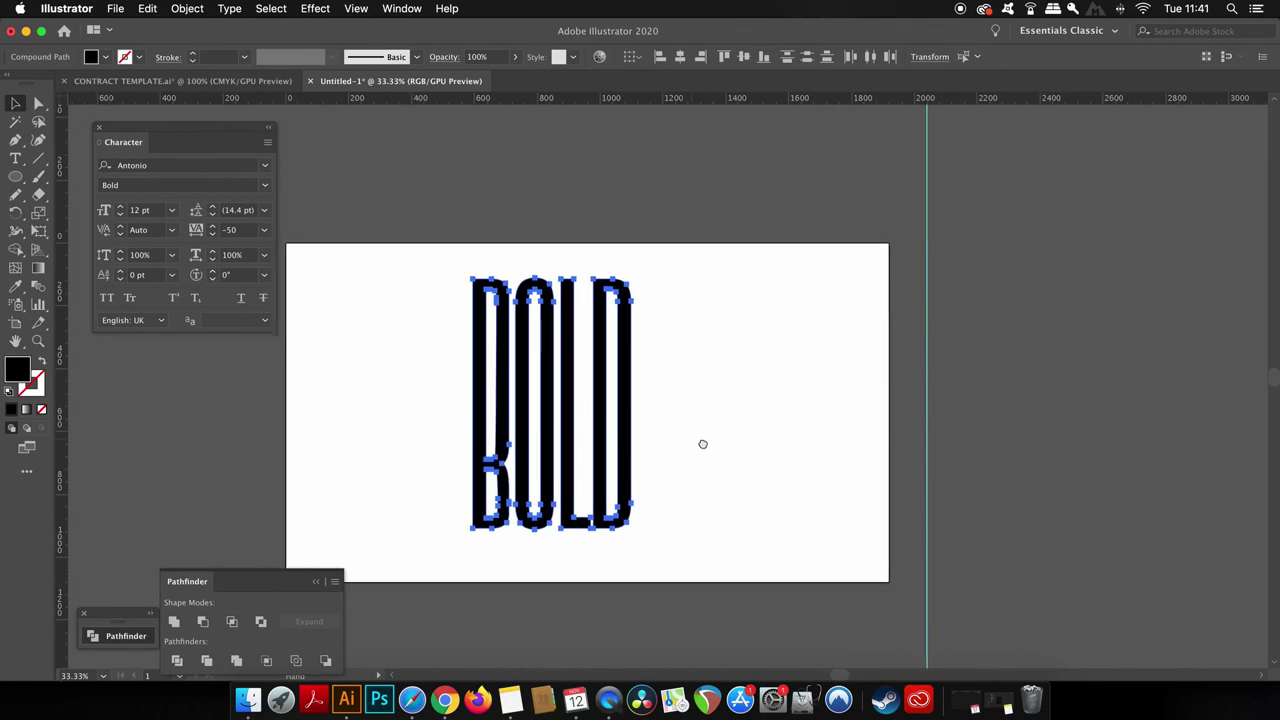
{"action": "left_click", "coordinate": [189, 8]}
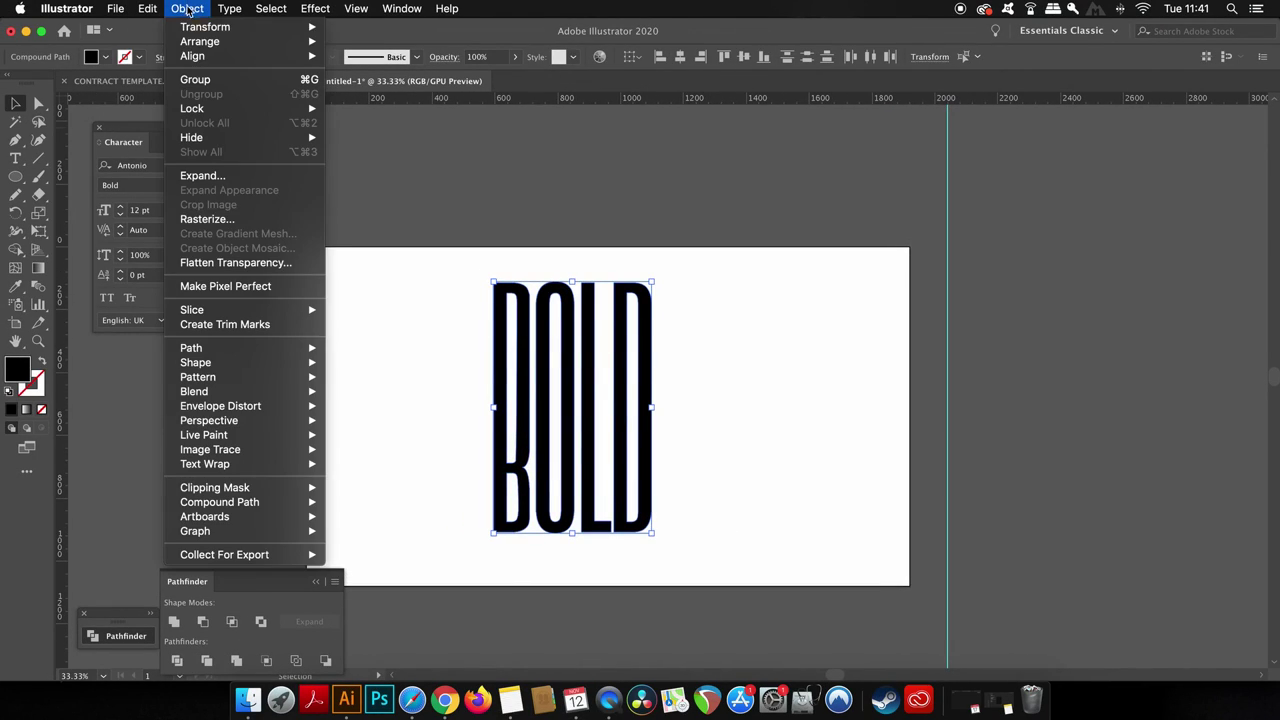
{"action": "mouse_move", "coordinate": [286, 410]}
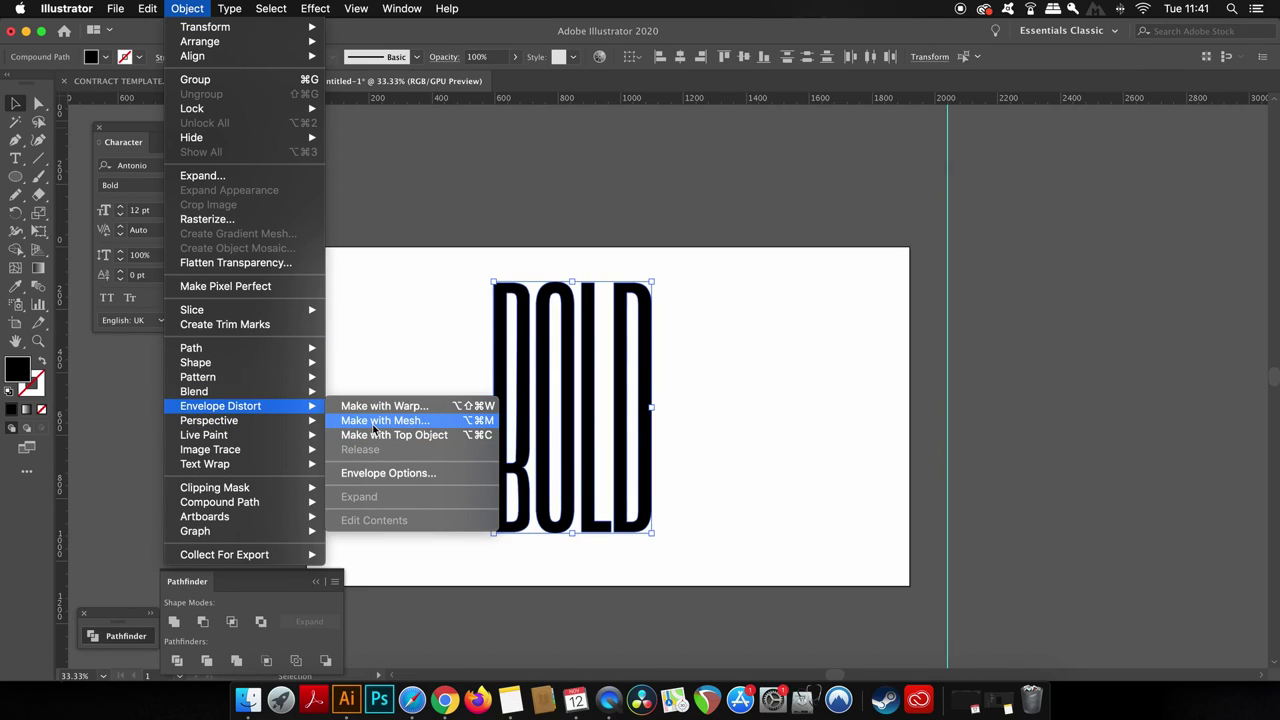
{"action": "left_click", "coordinate": [375, 422]}
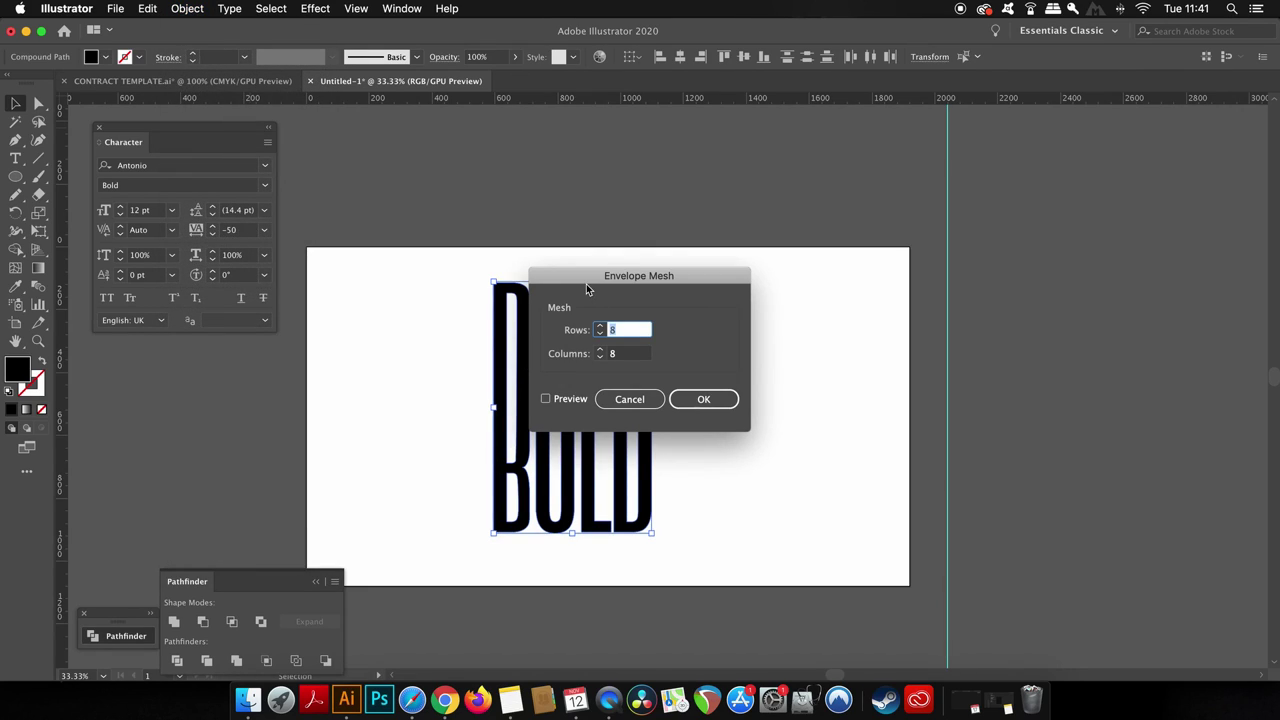
{"action": "left_click_drag", "start_coordinate": [587, 289], "coordinate": [779, 266]}
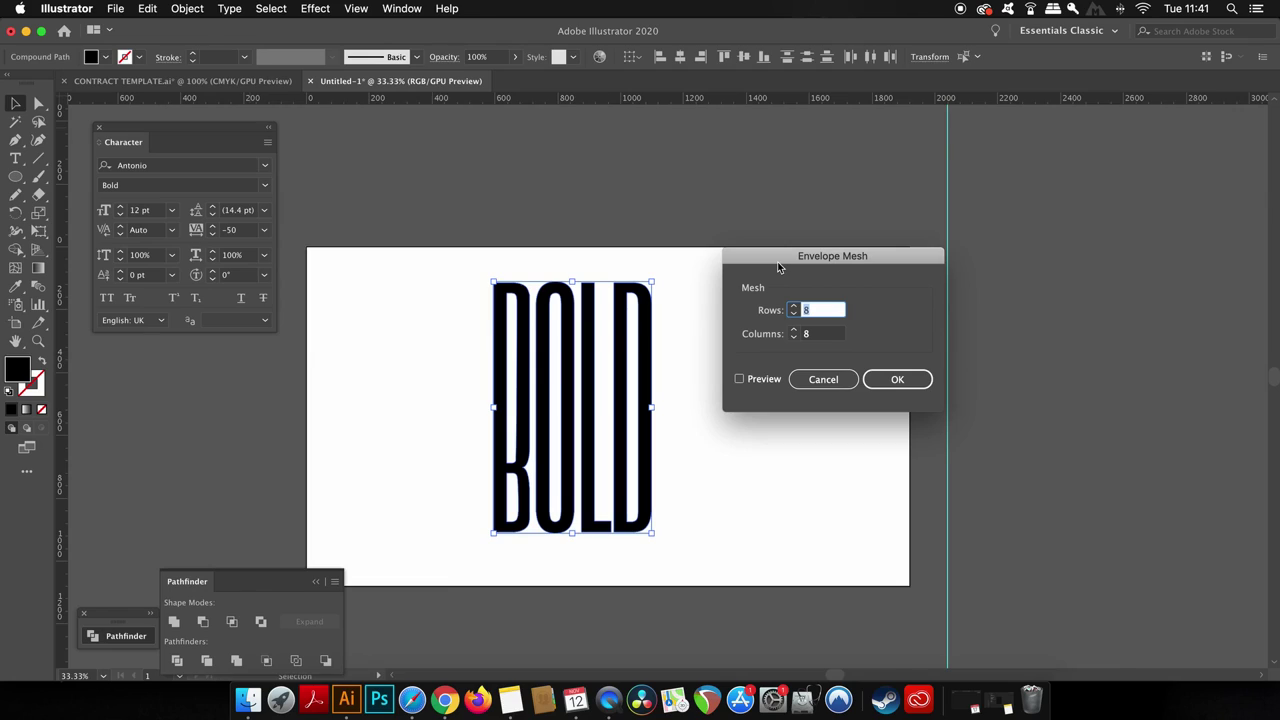
{"action": "key", "text": "Return"}
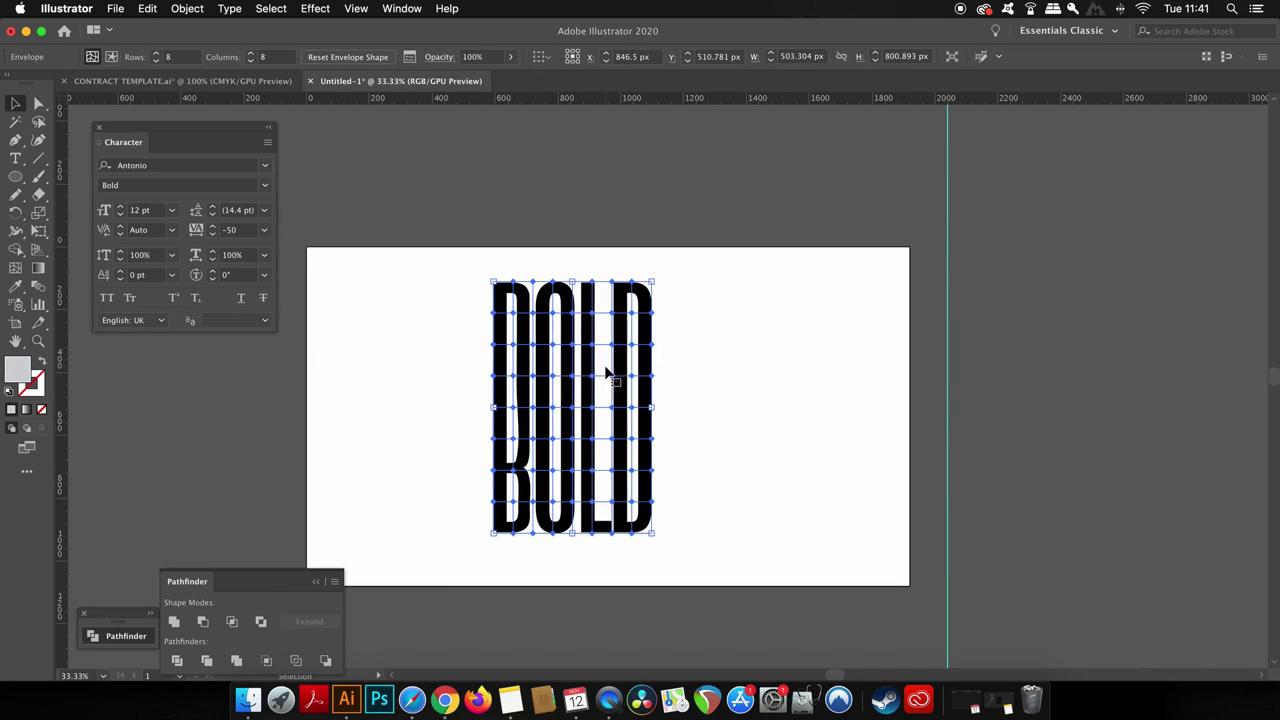
Step: Zoom in on the enveloped BOLD and switch to Direct Selection with nothing selected
{"action": "scroll", "coordinate": [609, 366], "scroll_direction": "left", "scroll_amount": 2}
{"action": "key", "text": "super+equal"}
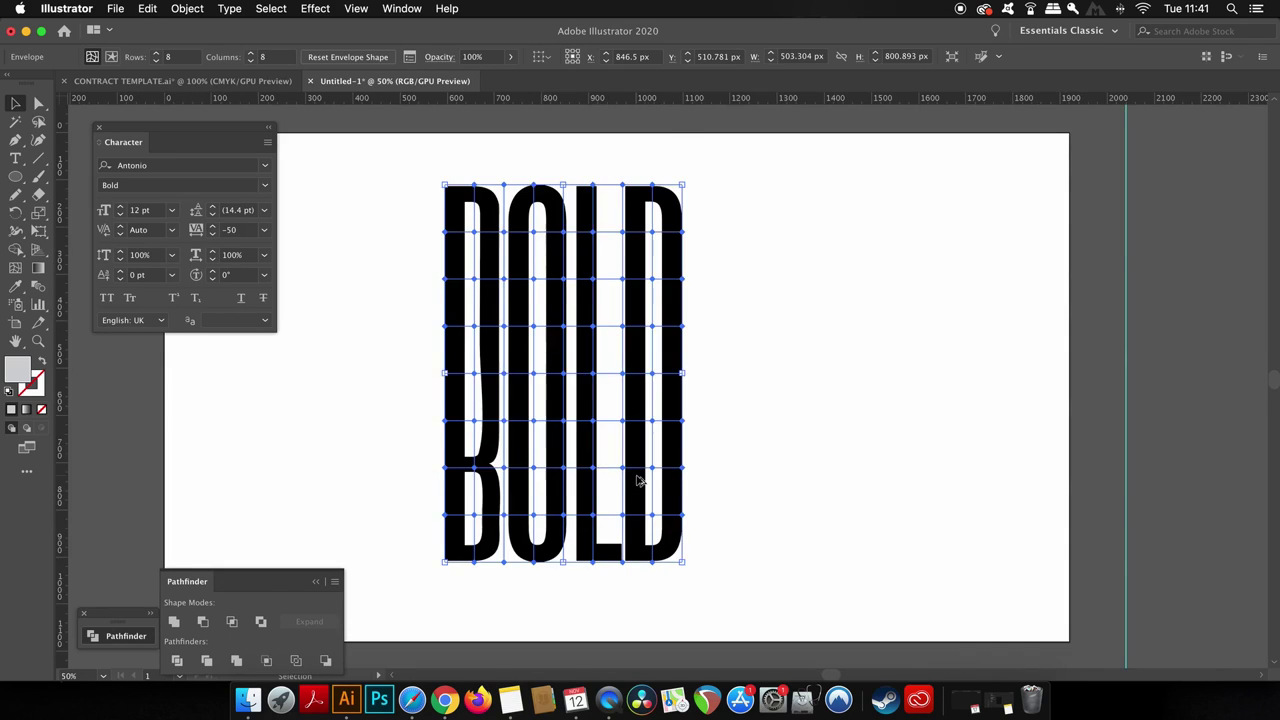
{"action": "key", "text": "super+equal"}
{"action": "scroll", "coordinate": [654, 457], "scroll_direction": "up", "scroll_amount": 2}
{"action": "scroll", "coordinate": [654, 457], "scroll_direction": "left", "scroll_amount": 2}
{"action": "scroll", "coordinate": [722, 537], "scroll_direction": "down", "scroll_amount": 2}
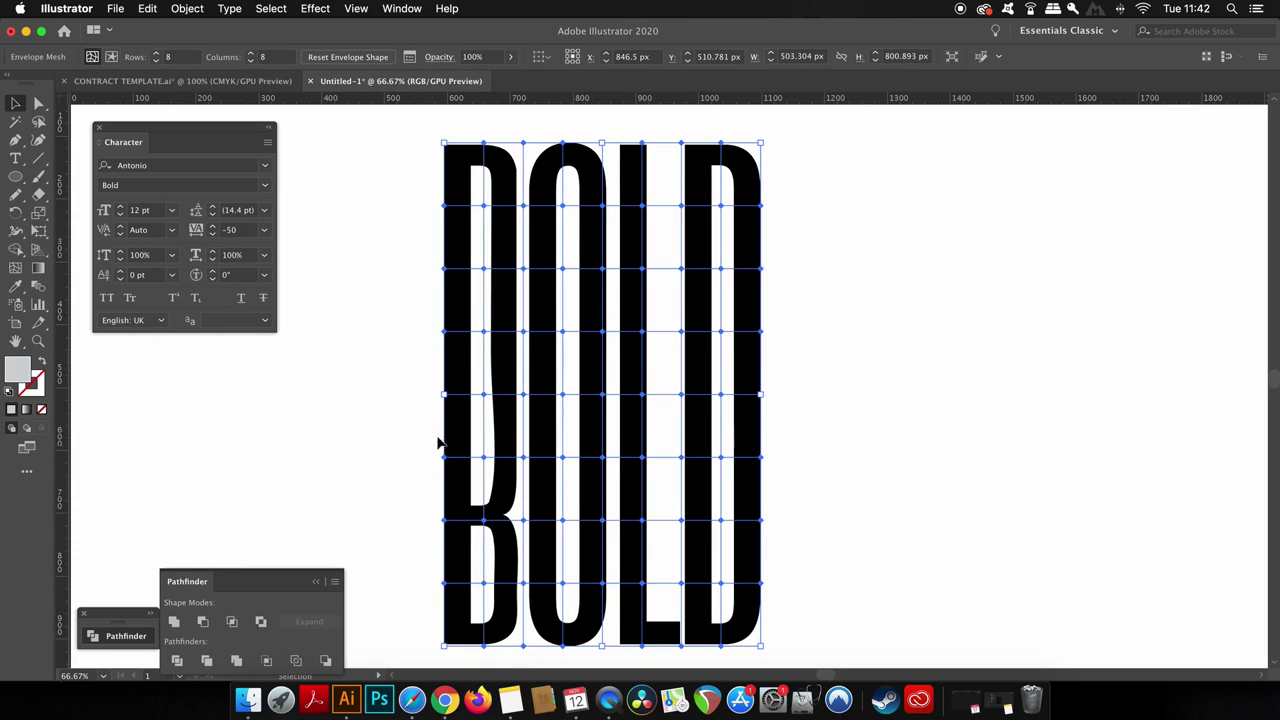
{"action": "key", "text": "a"}
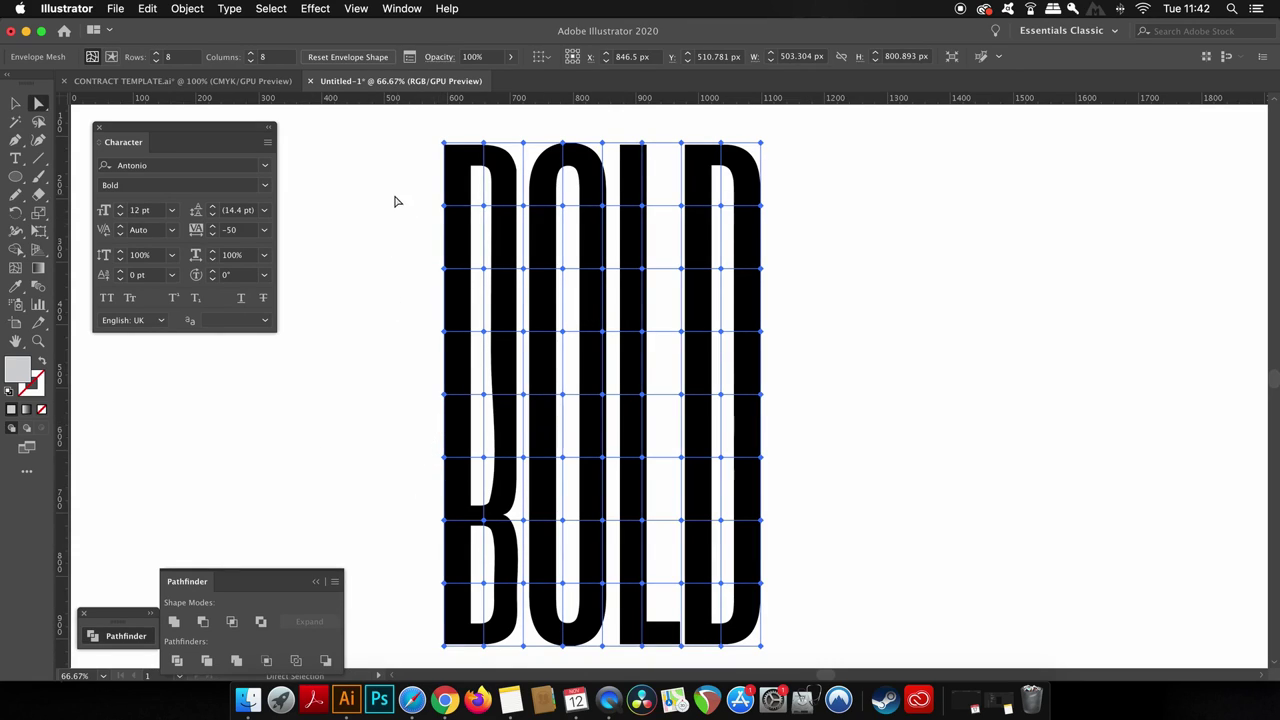
{"action": "left_click_drag", "start_coordinate": [395, 202], "coordinate": [284, 178]}
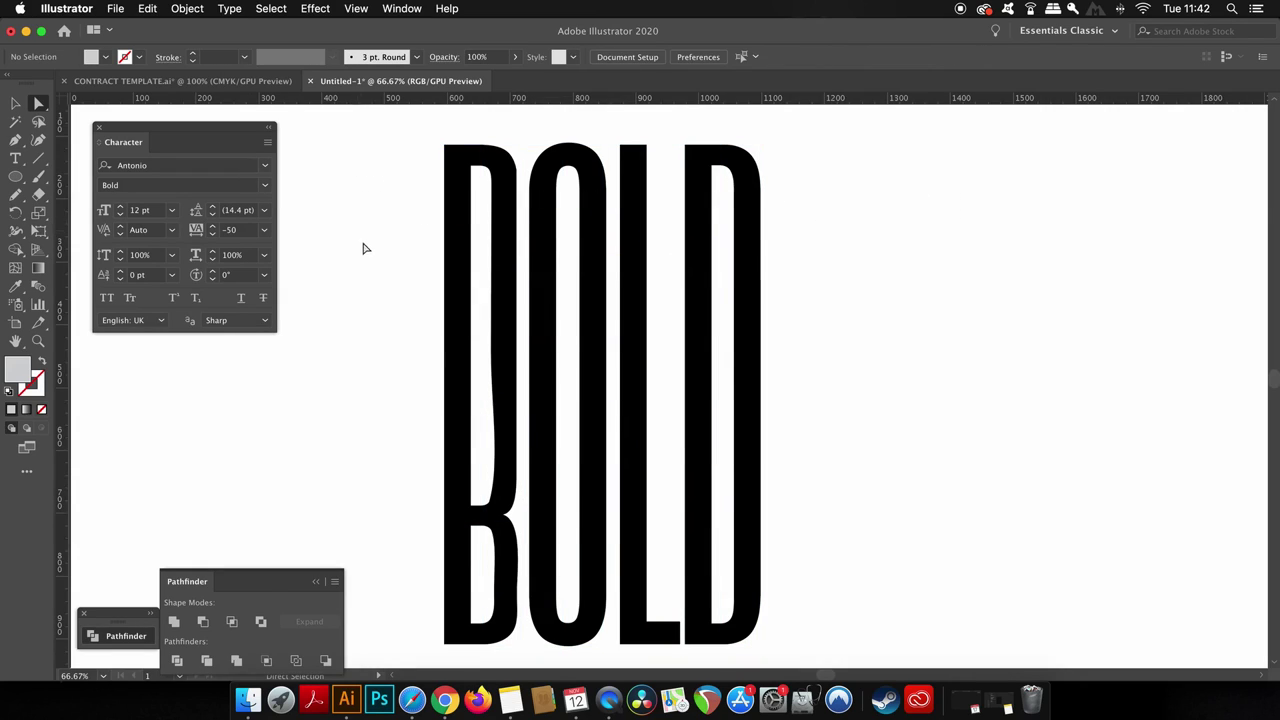
Step: Select the mesh points across the upper letters and push them right six times to start a wave
{"action": "left_click_drag", "start_coordinate": [402, 252], "coordinate": [882, 313]}
{"action": "key", "text": "shift+Right"}
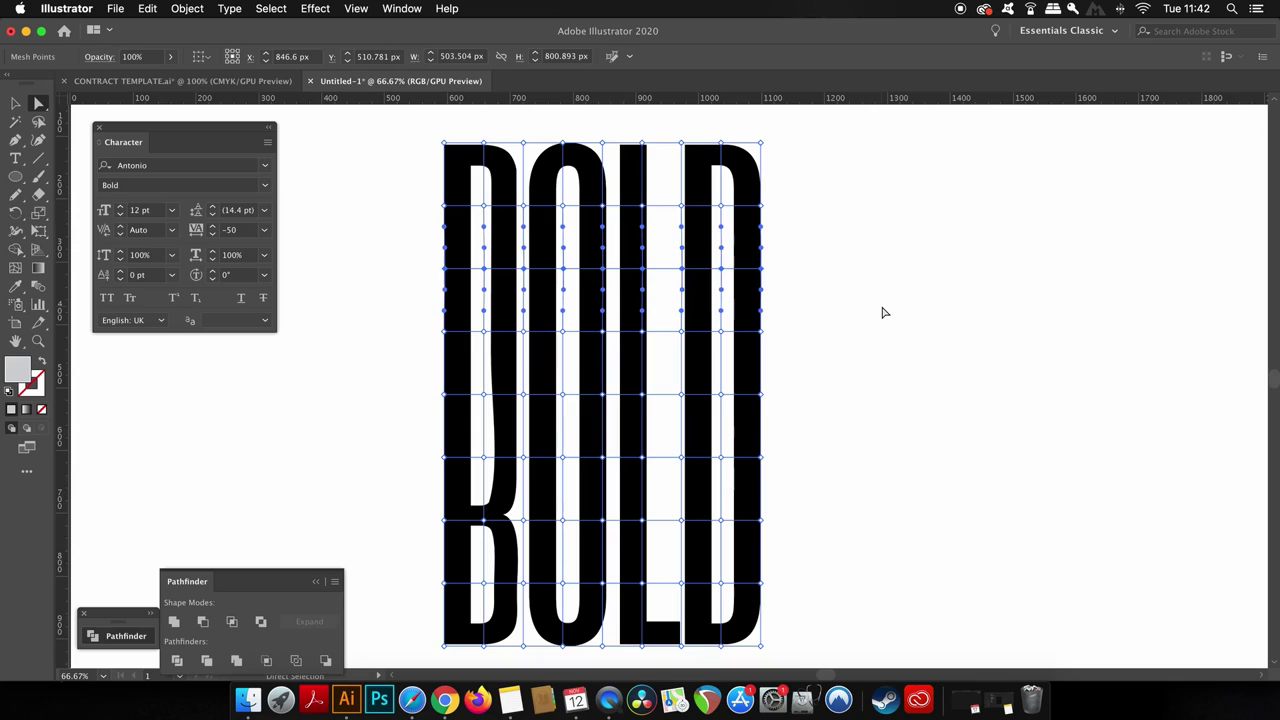
{"action": "key", "text": "shift+Right"}
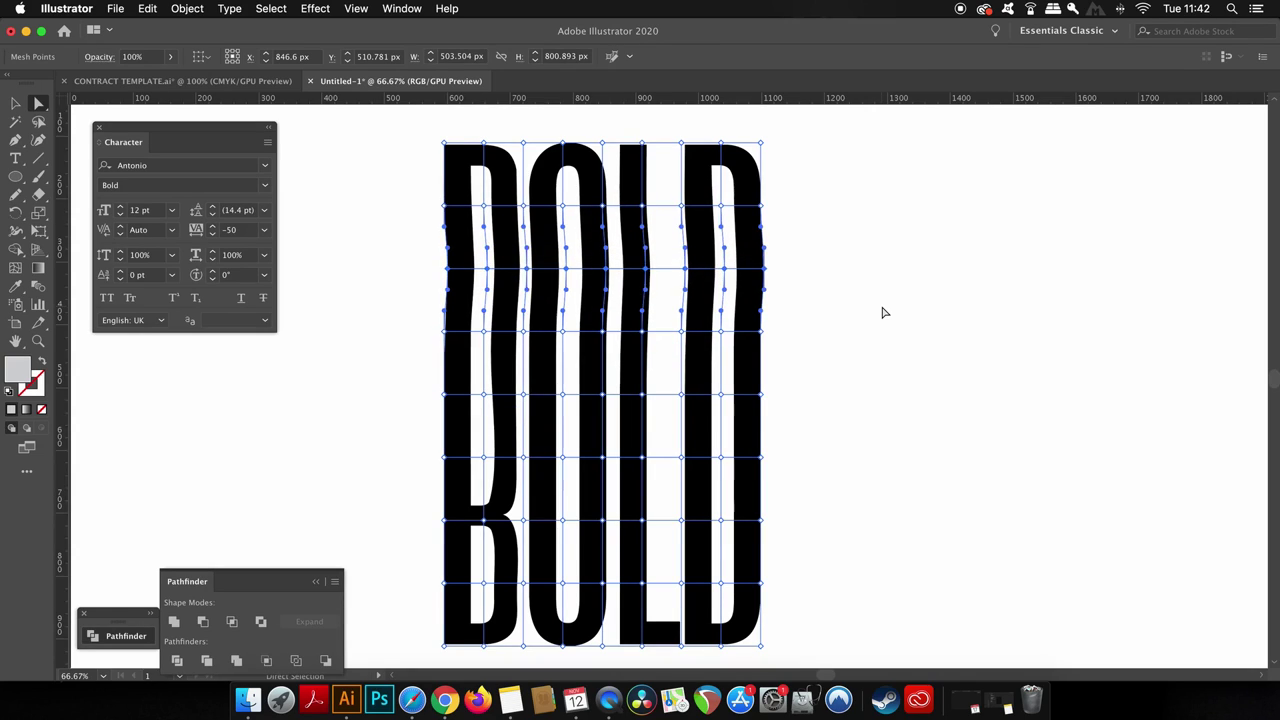
{"action": "key", "text": "shift+Right"}
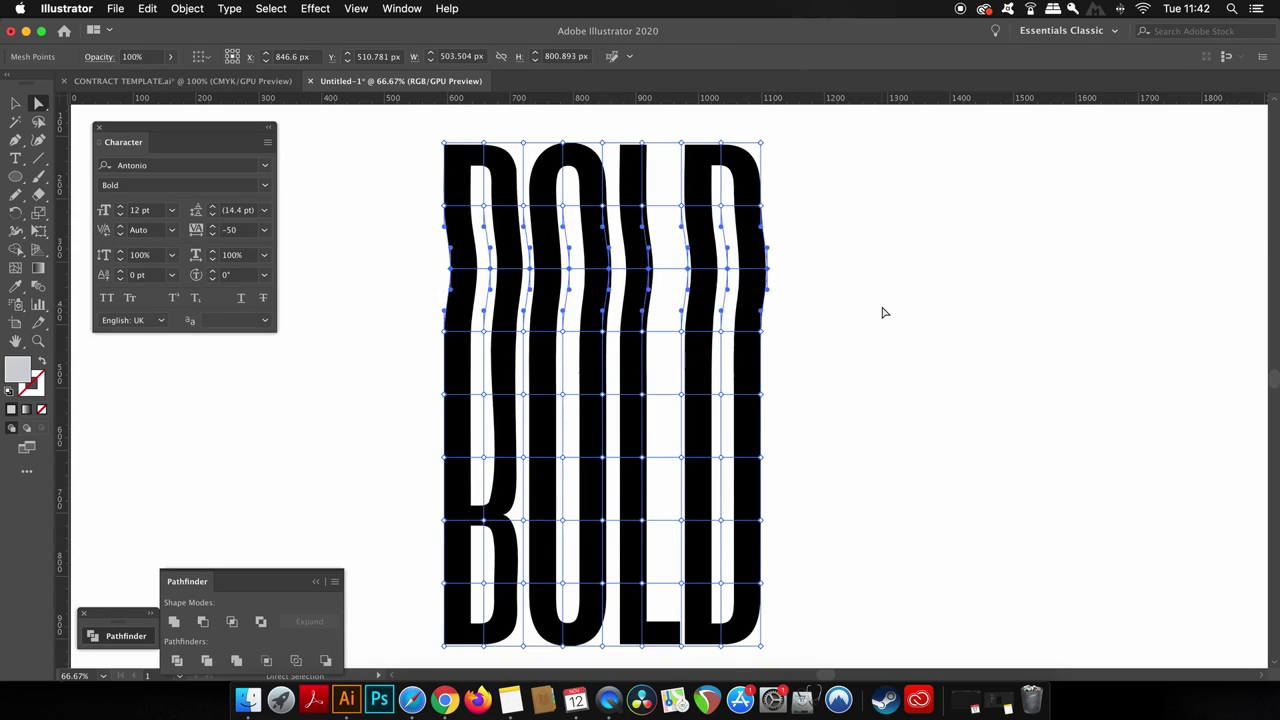
{"action": "key", "text": "shift+Right"}
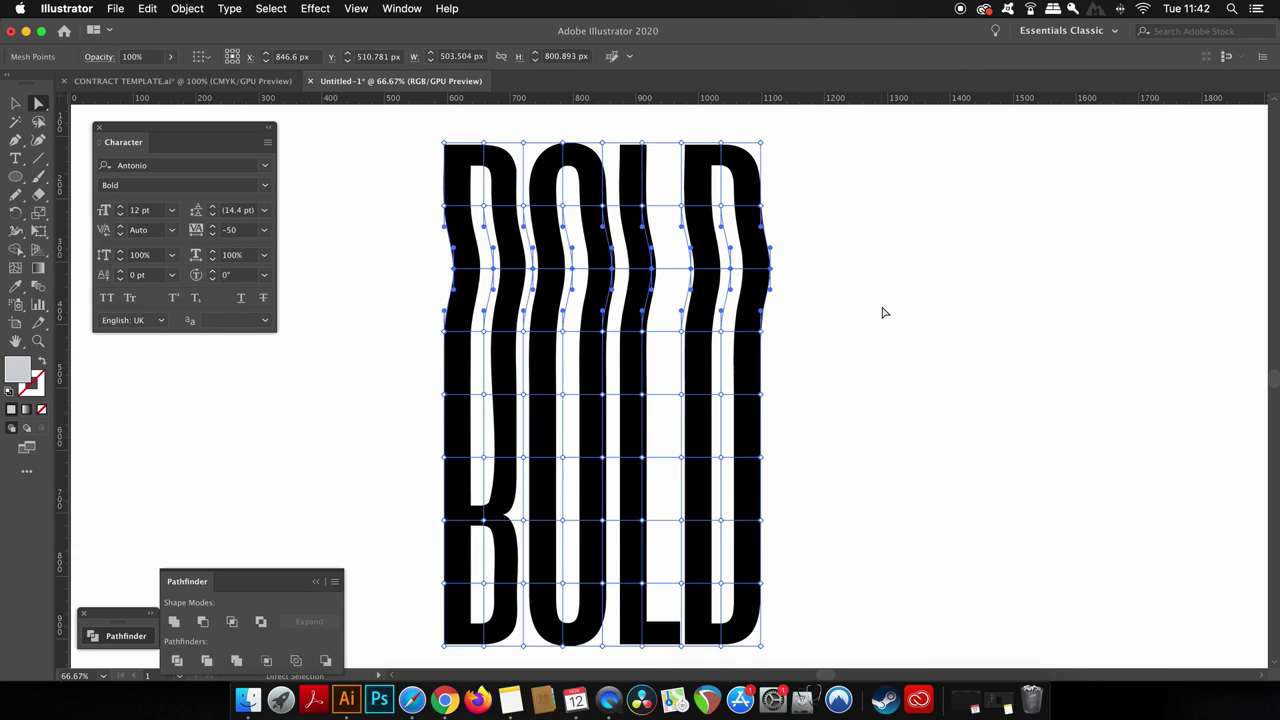
{"action": "key", "text": "shift+Right"}
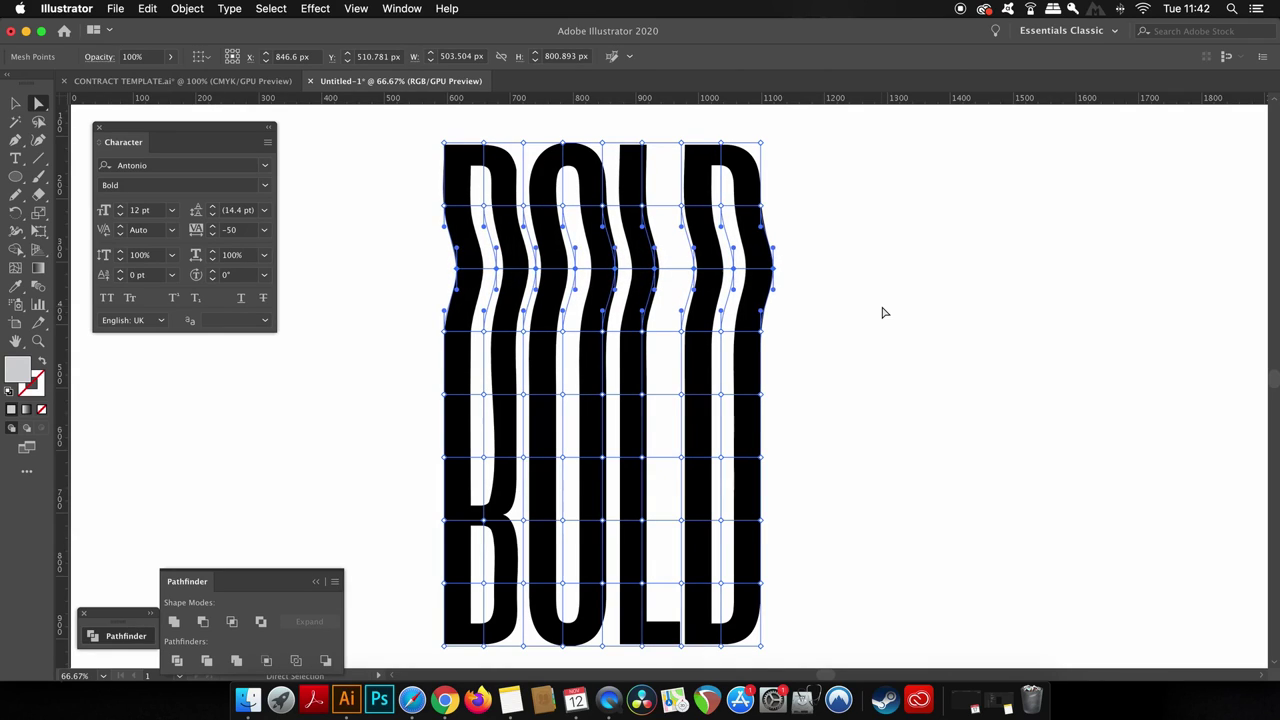
{"action": "key", "text": "shift+Right"}
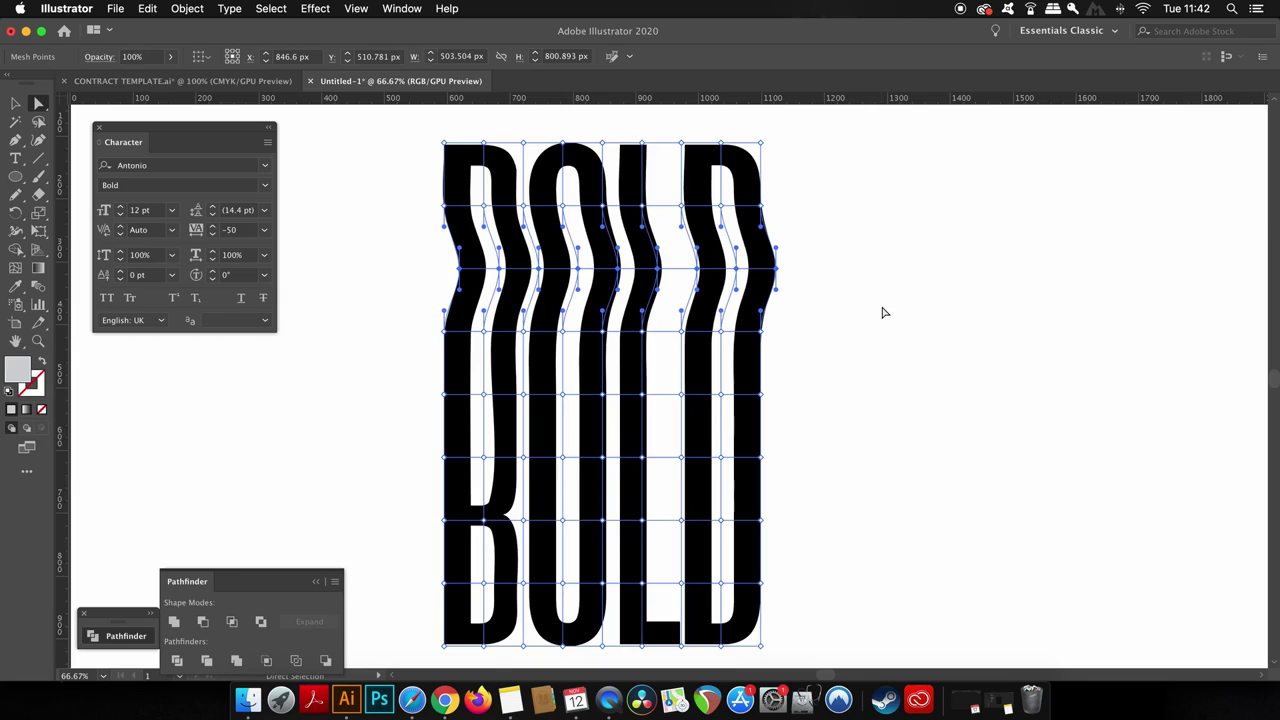
Step: Select the middle band of mesh points across BOLD and nudge them left twice
{"action": "left_click", "coordinate": [836, 336]}
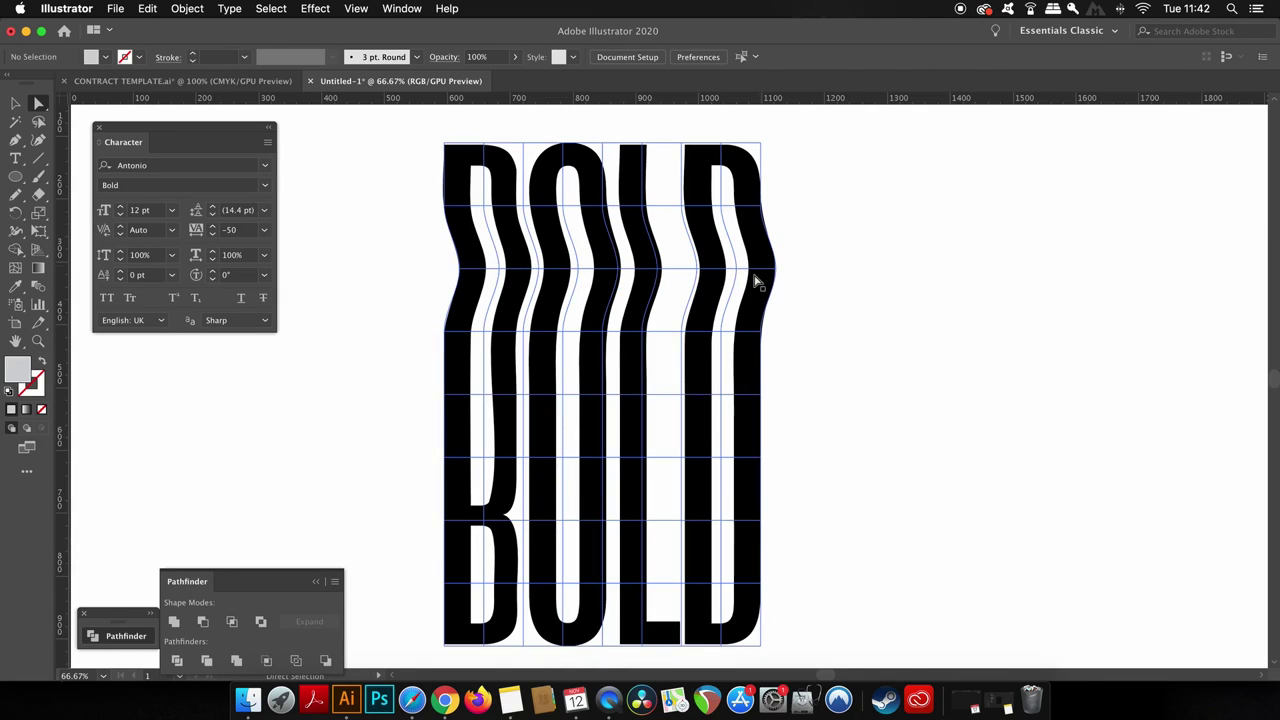
{"action": "left_click_drag", "start_coordinate": [825, 327], "coordinate": [397, 357]}
{"action": "key", "text": "Left"}
{"action": "key", "text": "Left"}
{"action": "key", "text": "Left"}
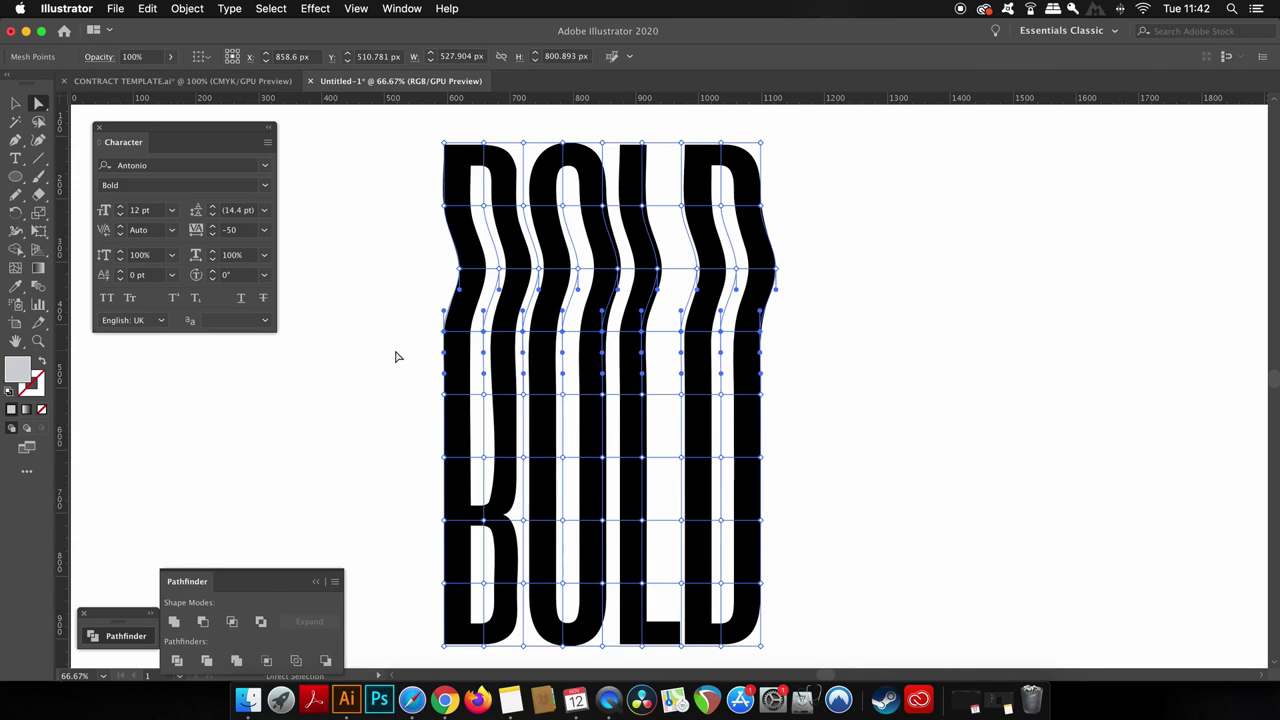
{"action": "key", "text": "Left"}
{"action": "key", "text": "Left"}
{"action": "key", "text": "Left"}
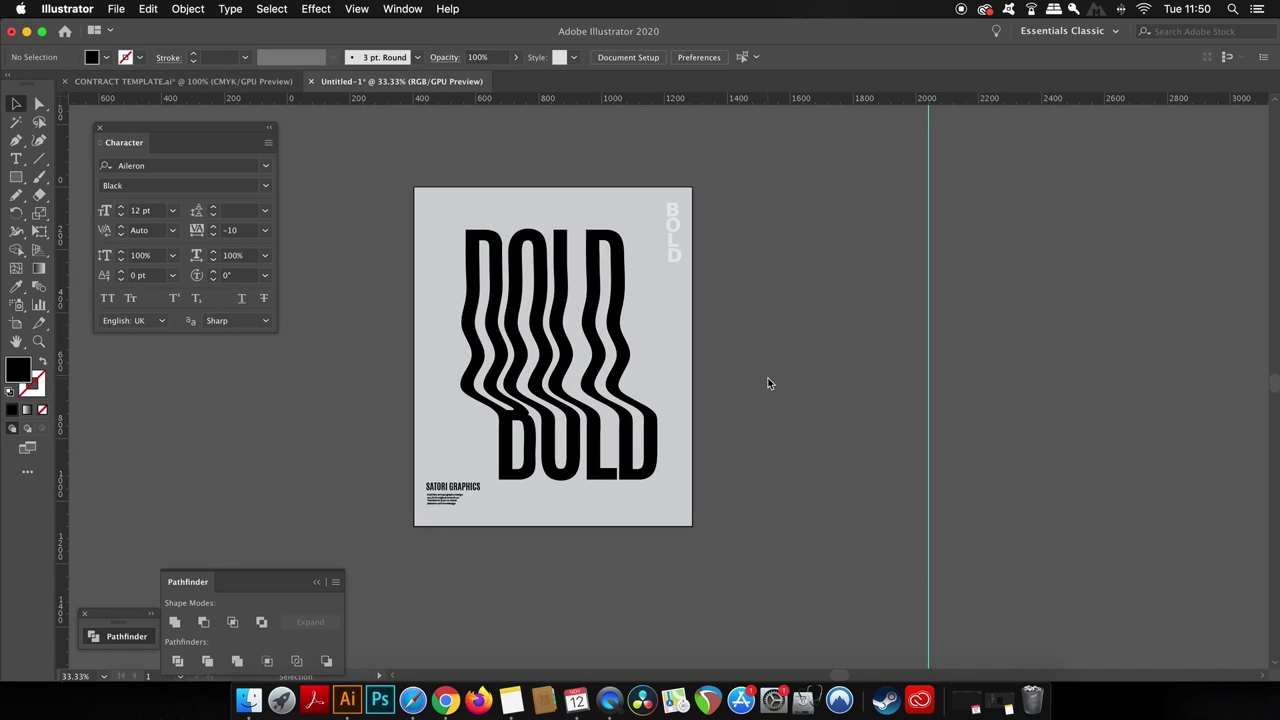
Step: Set the General preferences Keyboard Increment to 1 with Cmd+K
{"action": "key", "text": "super+k"}
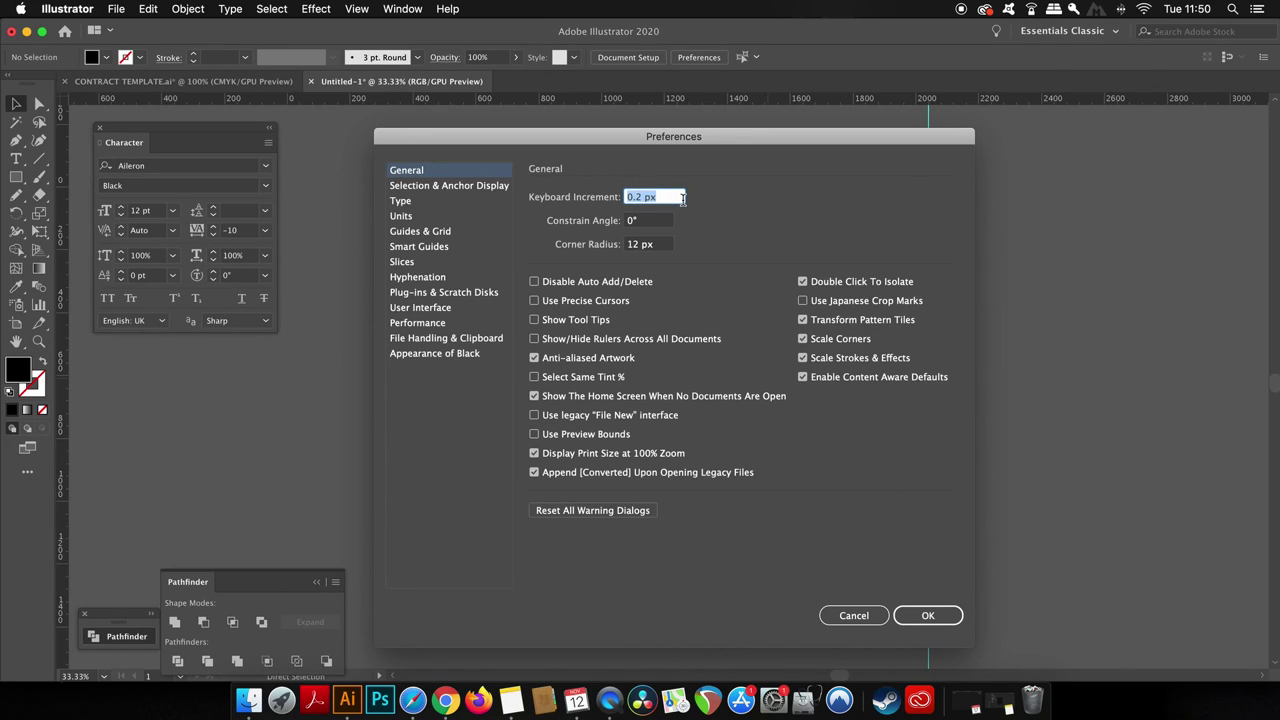
{"action": "type", "text": "1"}
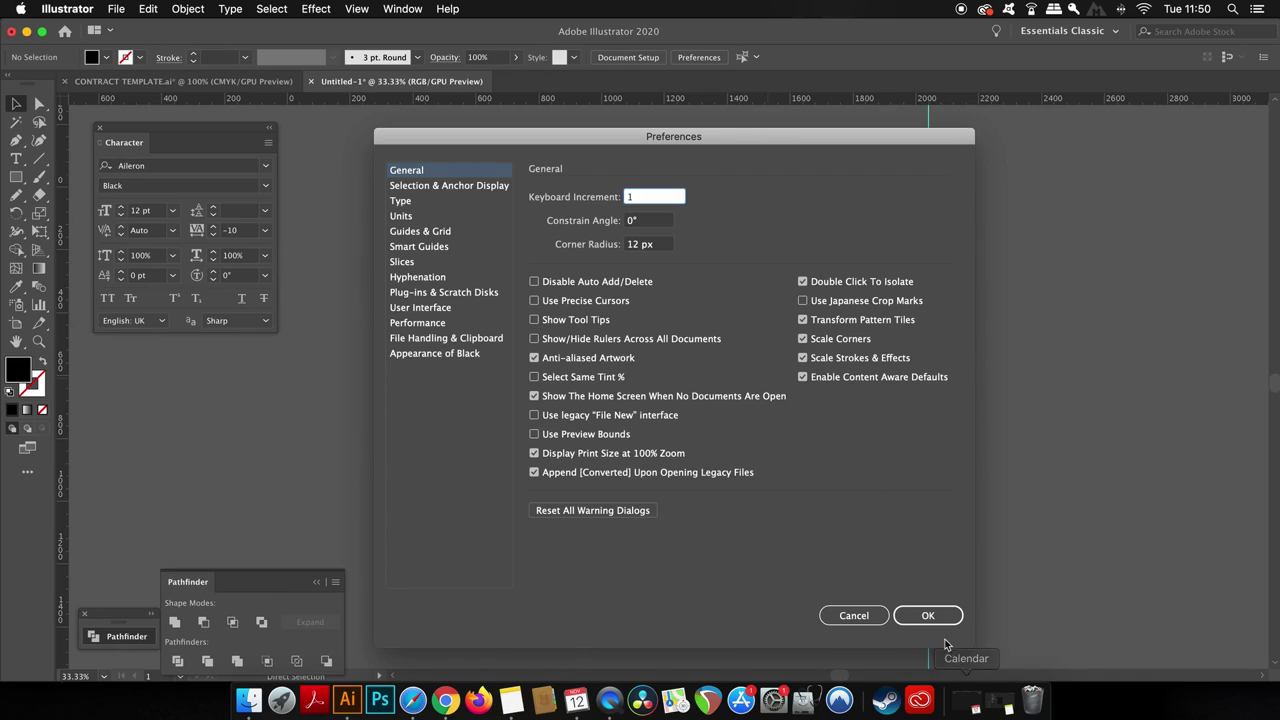
{"action": "left_click", "coordinate": [915, 614]}
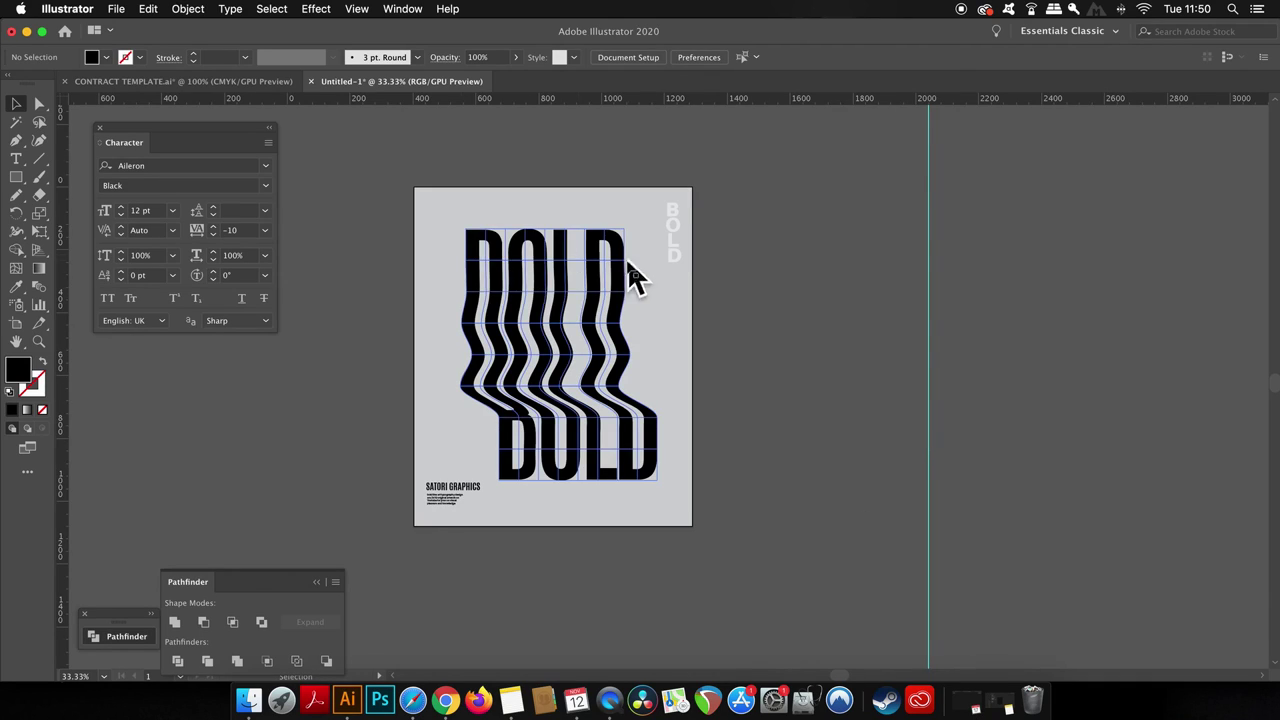
Step: Select the warped BOLD envelope and expand it into editable paths with Object > Expand
{"action": "key", "text": "a"}
{"action": "left_click", "coordinate": [457, 459]}
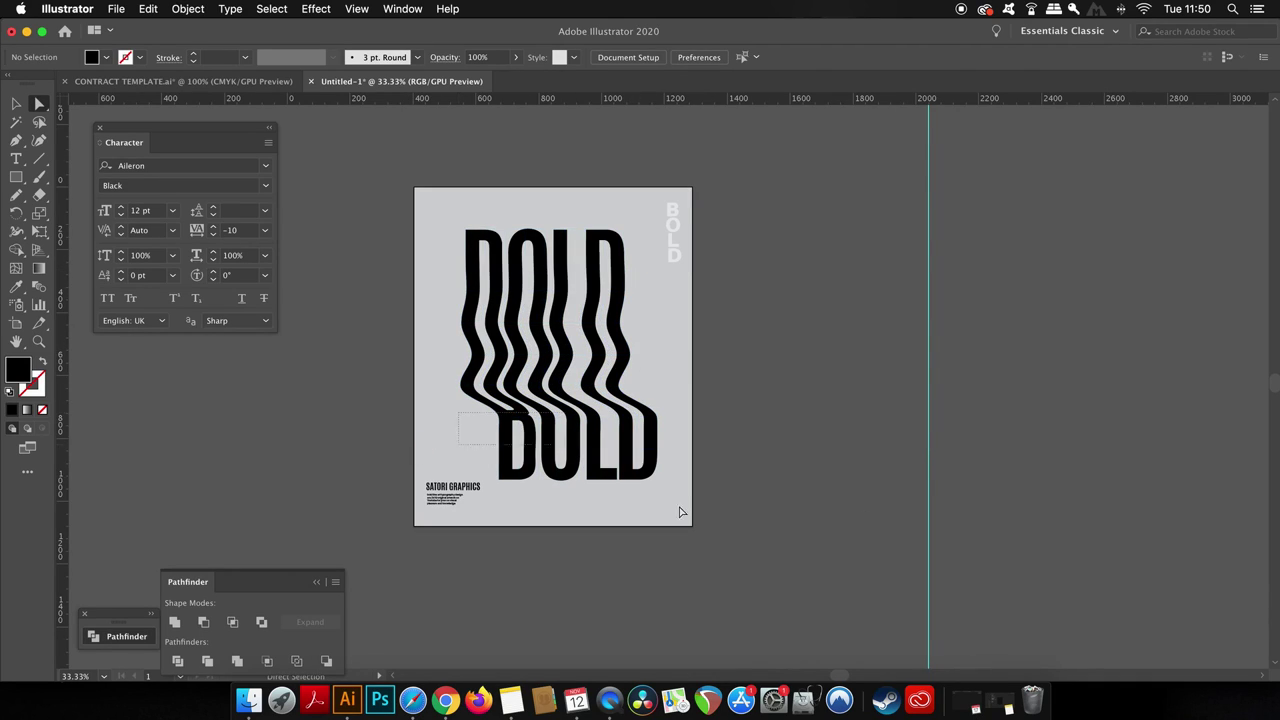
{"action": "left_click_drag", "start_coordinate": [761, 491], "coordinate": [763, 484]}
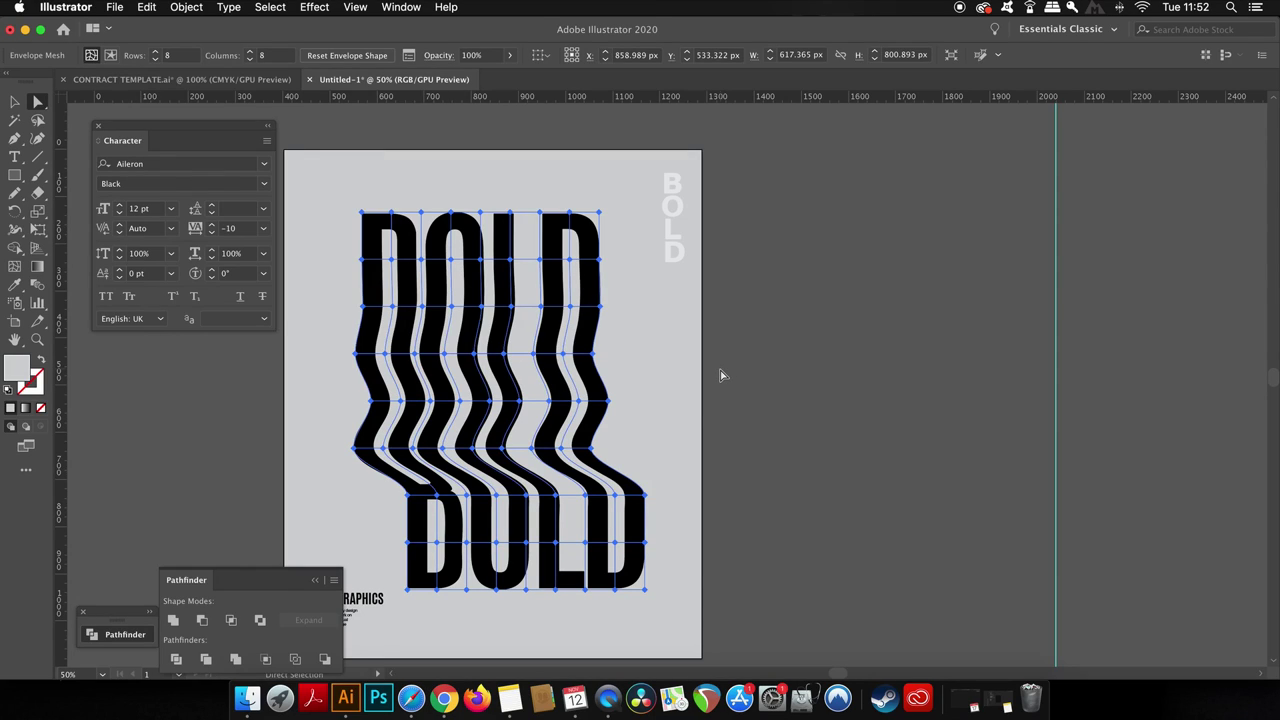
{"action": "left_click", "coordinate": [146, 7]}
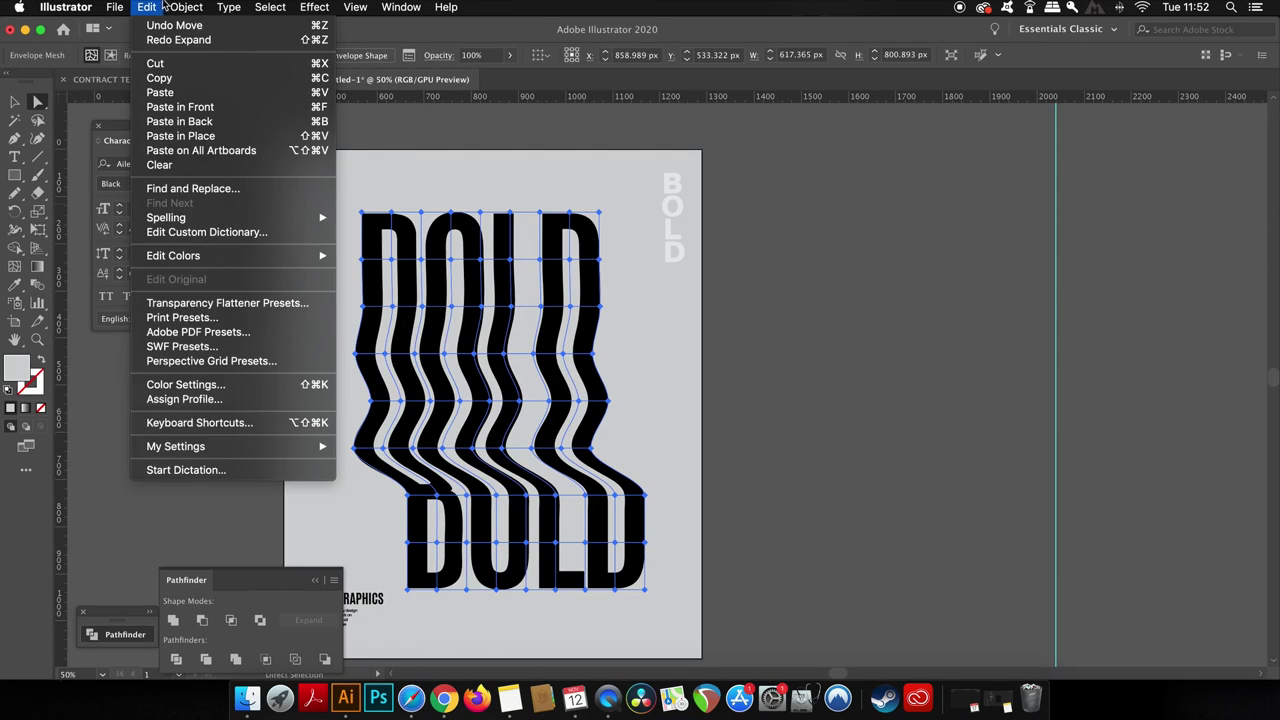
{"action": "mouse_move", "coordinate": [186, 7]}
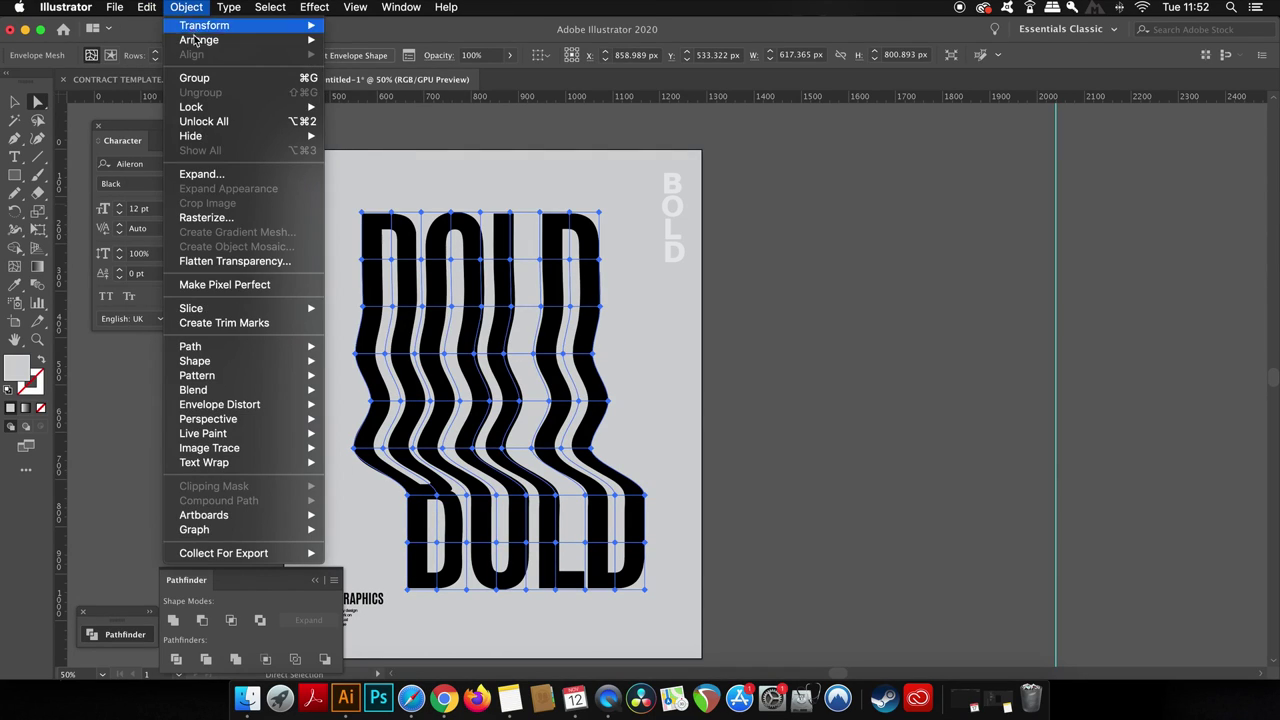
{"action": "left_click", "coordinate": [233, 175]}
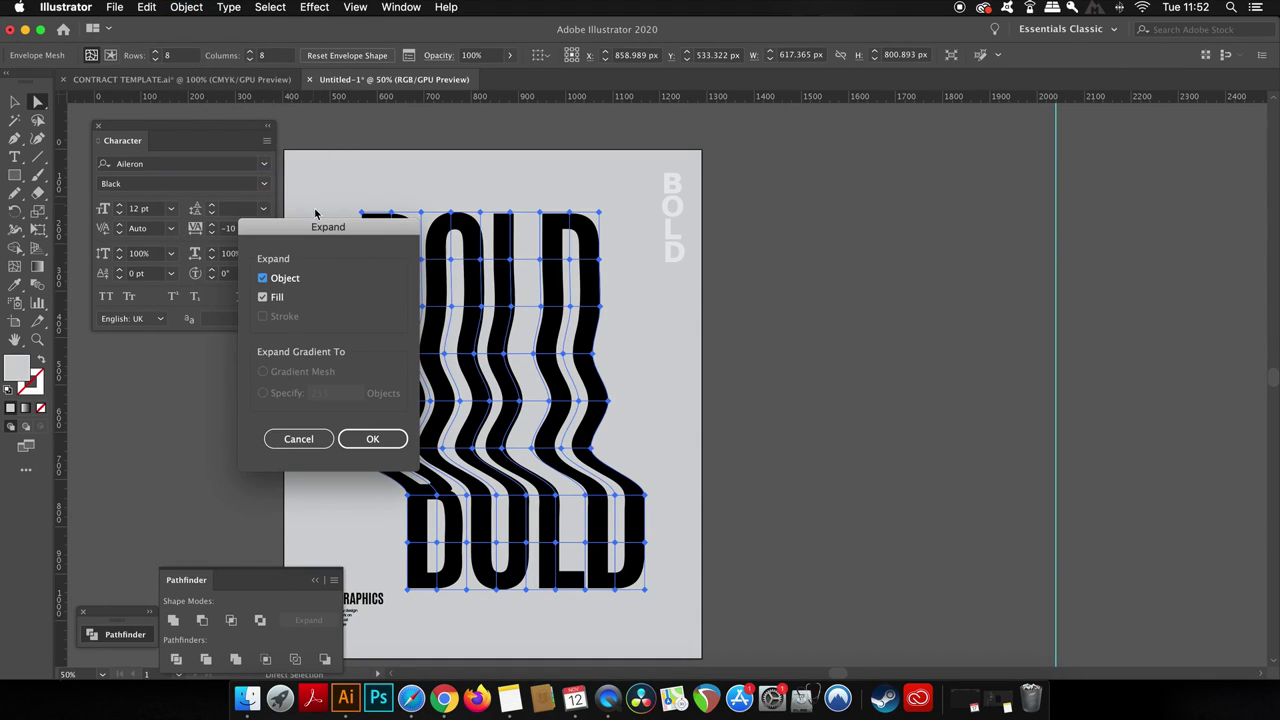
{"action": "left_click", "coordinate": [381, 443]}
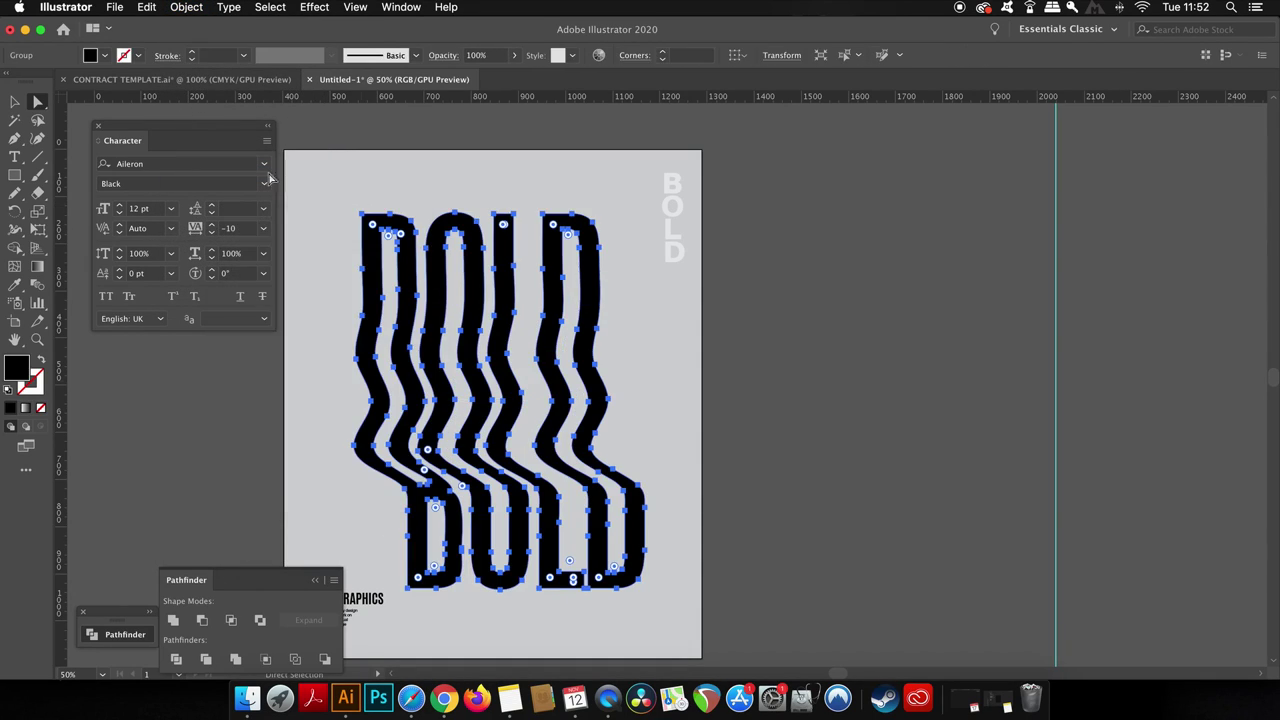
Step: Ungroup the expanded letter paths and deselect them
{"action": "left_click", "coordinate": [186, 7]}
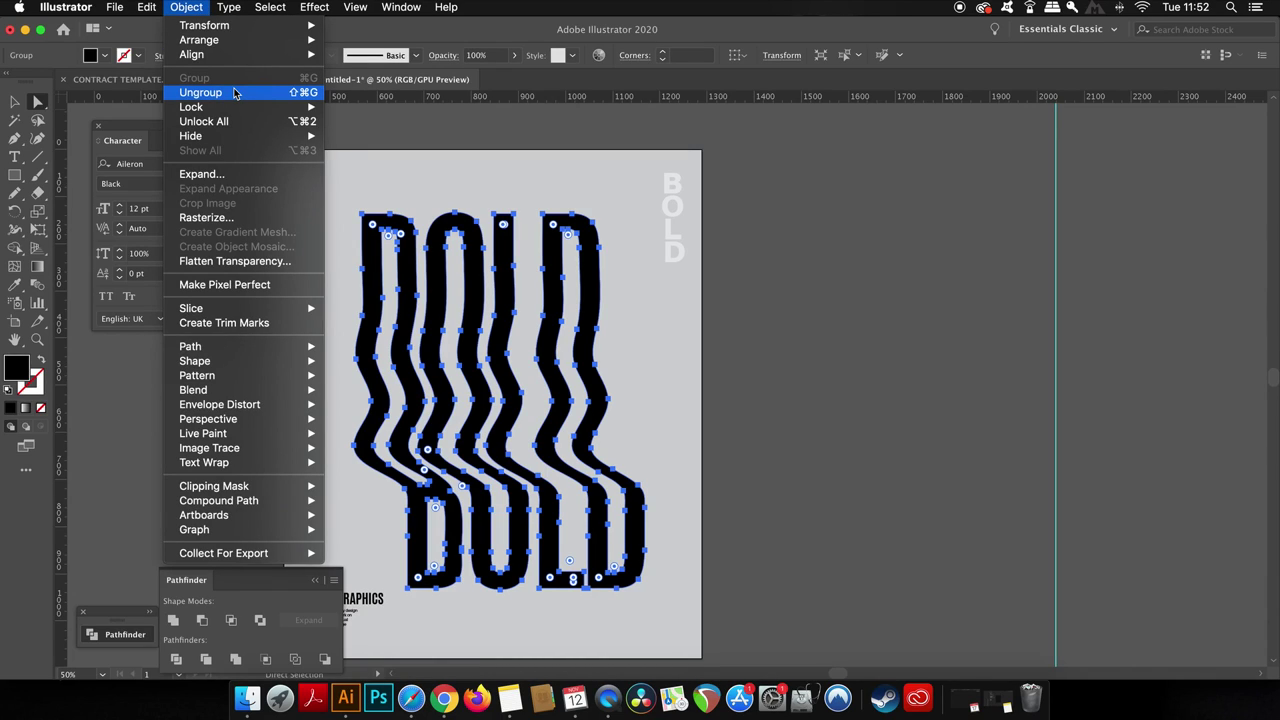
{"action": "left_click", "coordinate": [235, 93]}
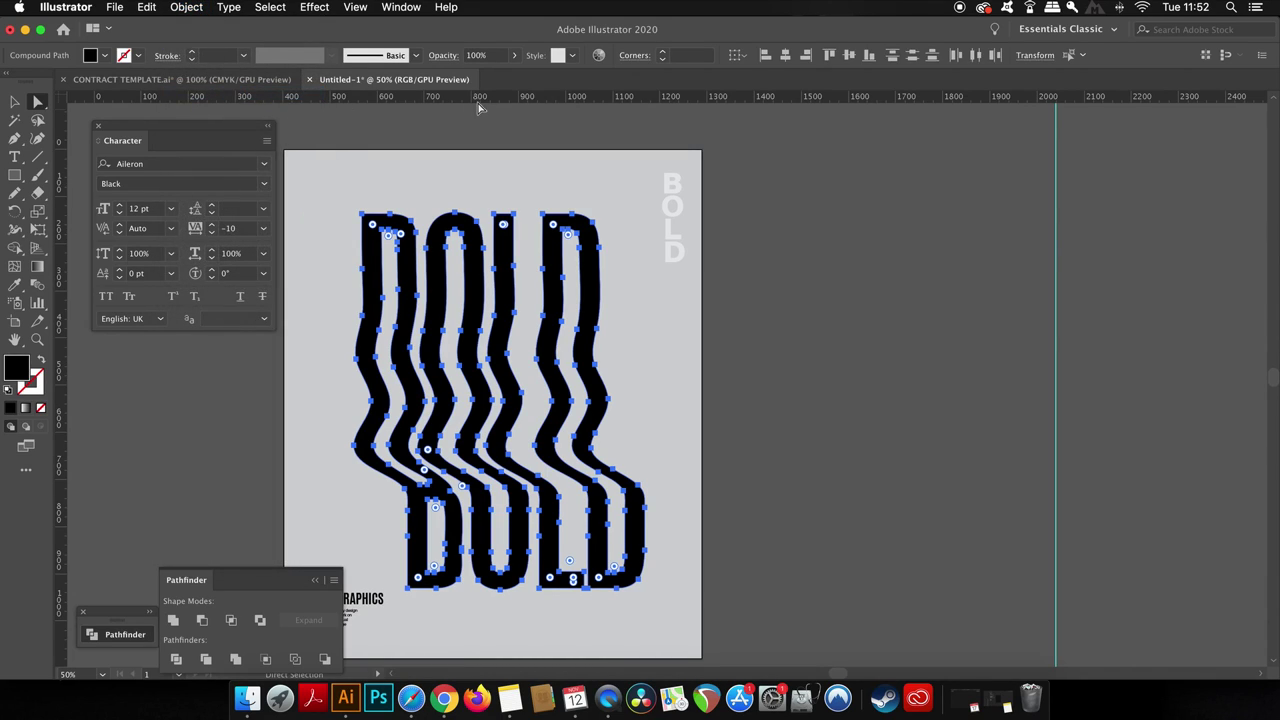
{"action": "left_click", "coordinate": [503, 208]}
Step: Drag the L's top anchor points upward until its stem rises above the artboard, then return to Selection
{"action": "mouse_move", "coordinate": [505, 215]}
{"action": "left_mouse_down"}
{"action": "mouse_move", "coordinate": [530, 224]}
{"action": "mouse_move", "coordinate": [493, 211]}
{"action": "mouse_move", "coordinate": [494, 166]}
{"action": "left_mouse_up"}
{"action": "left_click", "coordinate": [587, 212]}
{"action": "scroll", "coordinate": [587, 212], "scroll_direction": "down", "scroll_amount": 3}
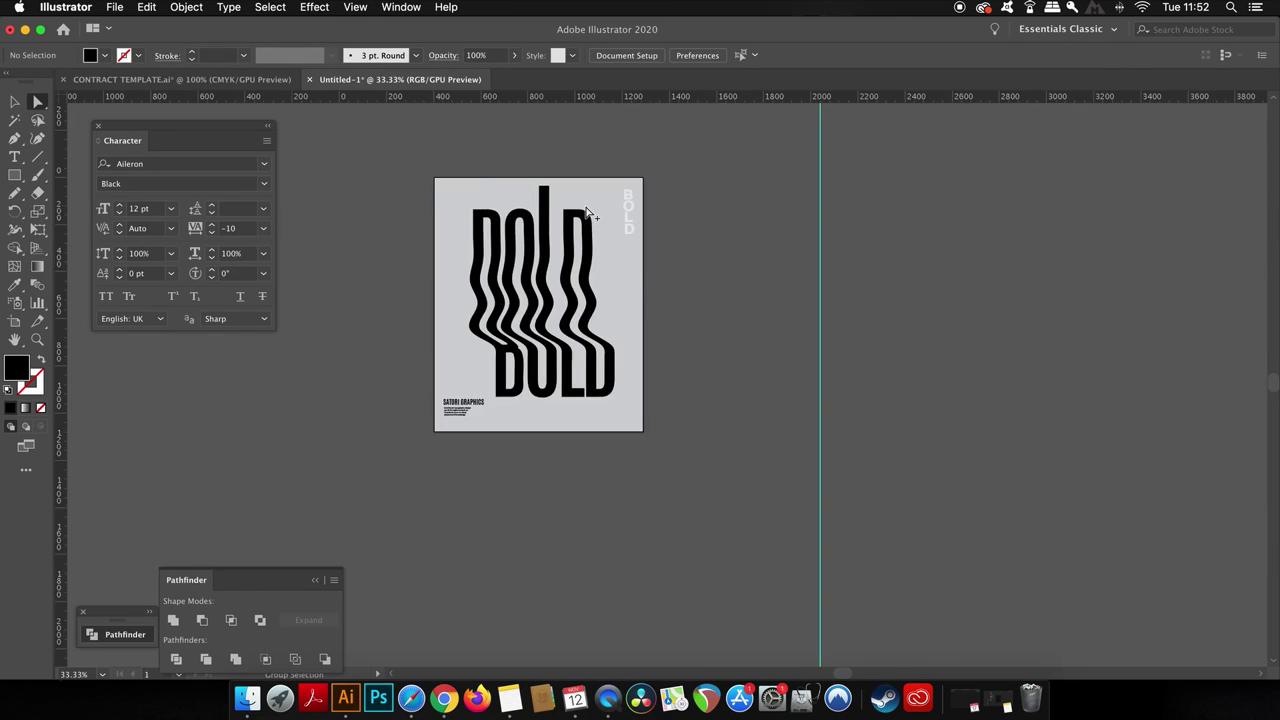
{"action": "scroll", "coordinate": [612, 253], "scroll_direction": "up", "scroll_amount": 2}
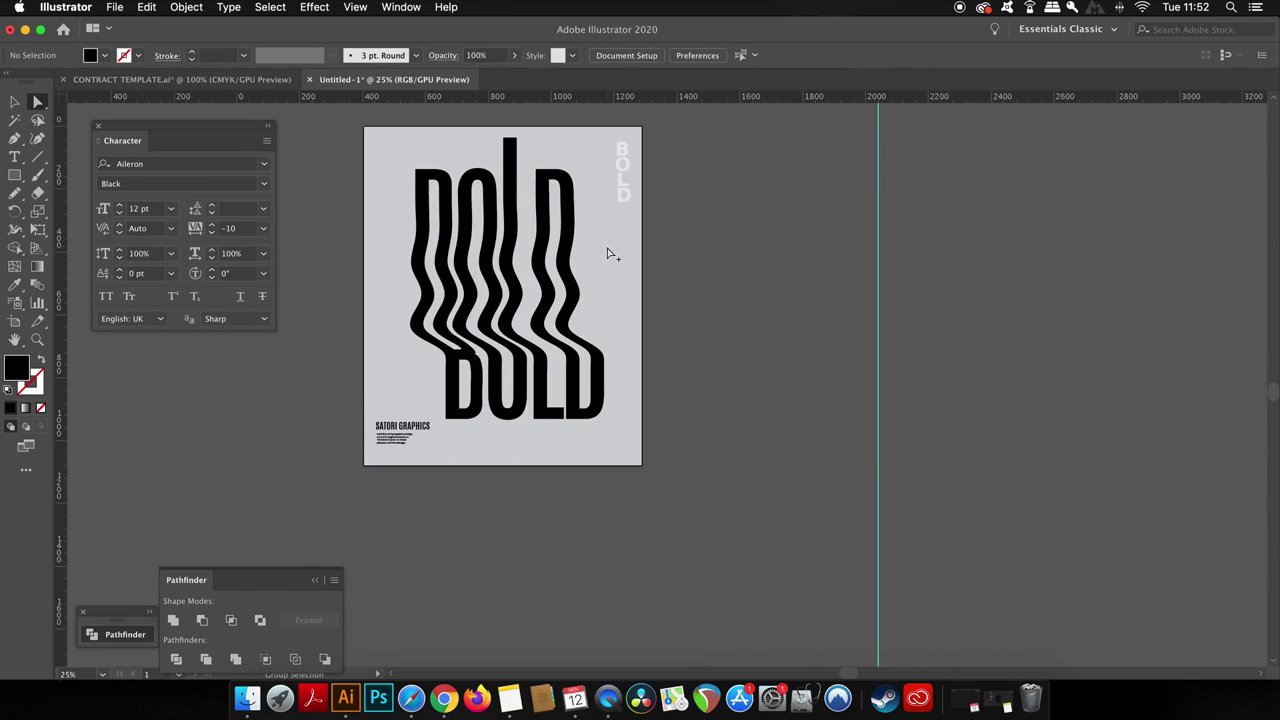
{"action": "scroll", "coordinate": [610, 252], "scroll_direction": "up", "scroll_amount": 2}
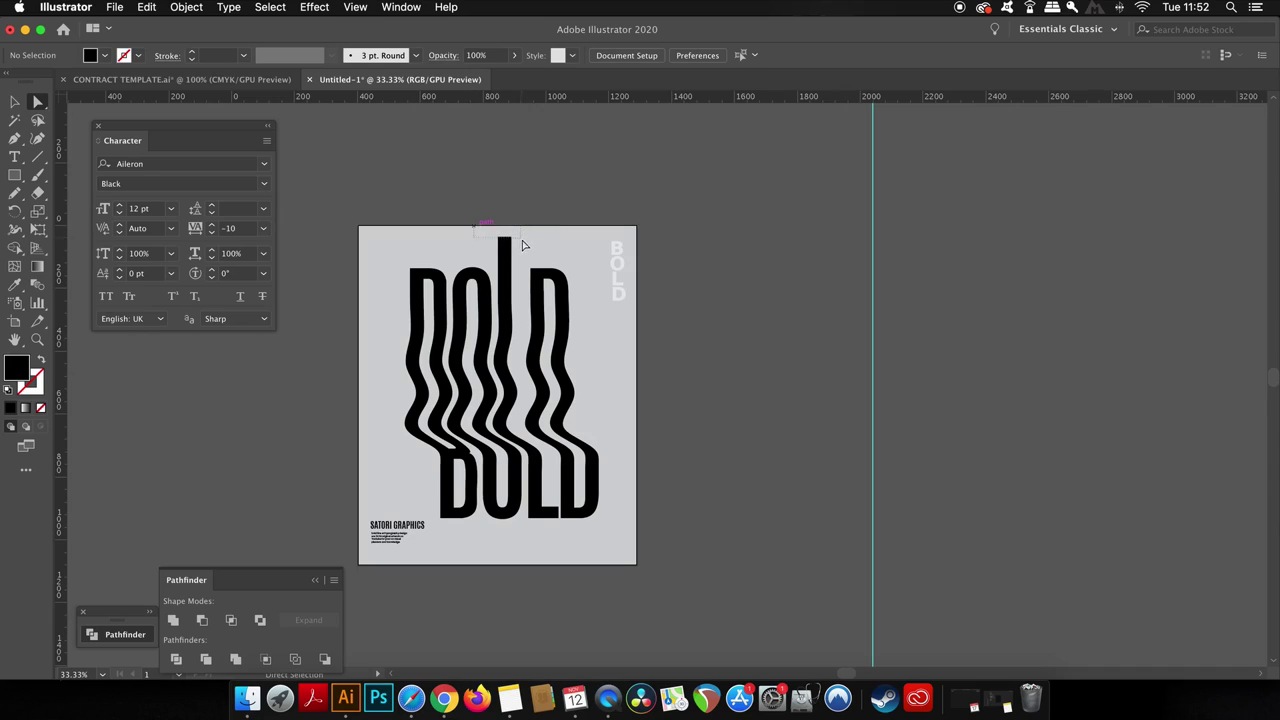
{"action": "left_click_drag", "start_coordinate": [508, 243], "coordinate": [514, 224]}
{"action": "left_click", "coordinate": [572, 244]}
{"action": "left_click", "coordinate": [14, 101]}
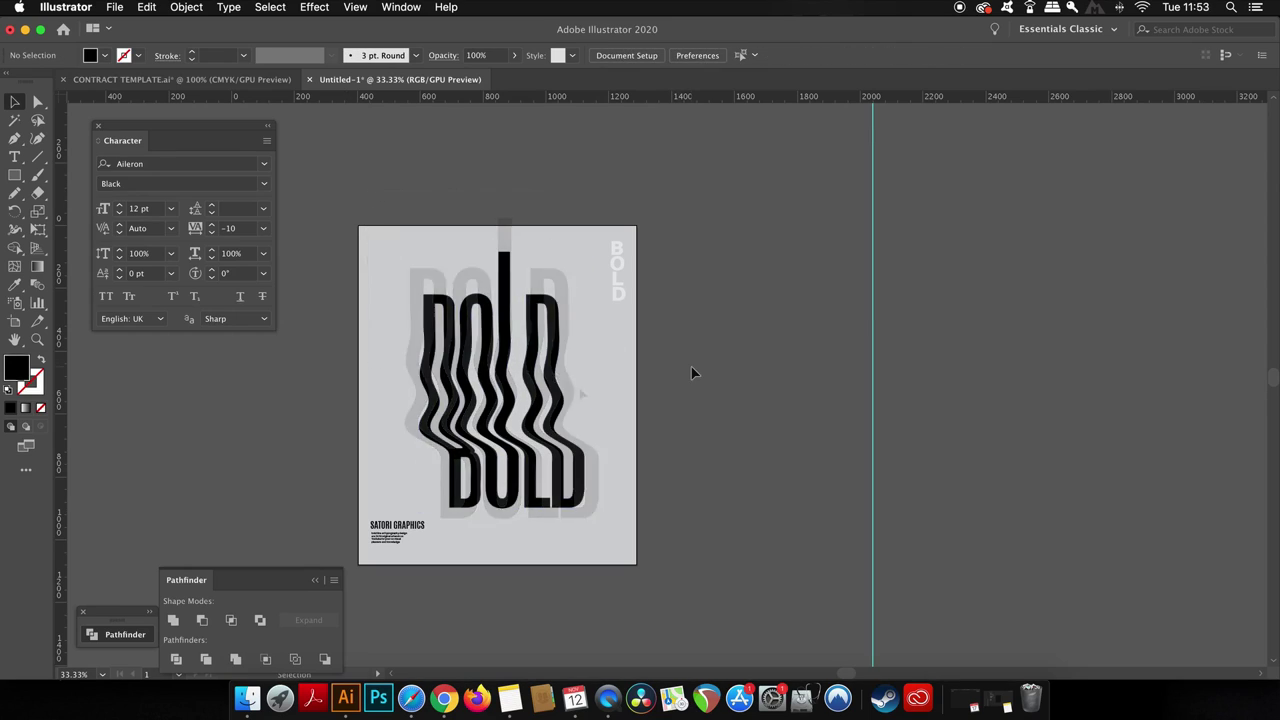
Step: Scroll to Popular Classes and open 'Logo Design with Draplin: Secrets of Shape, Type and Color'
{"action": "scroll", "coordinate": [692, 373], "scroll_direction": "down", "scroll_amount": 2}
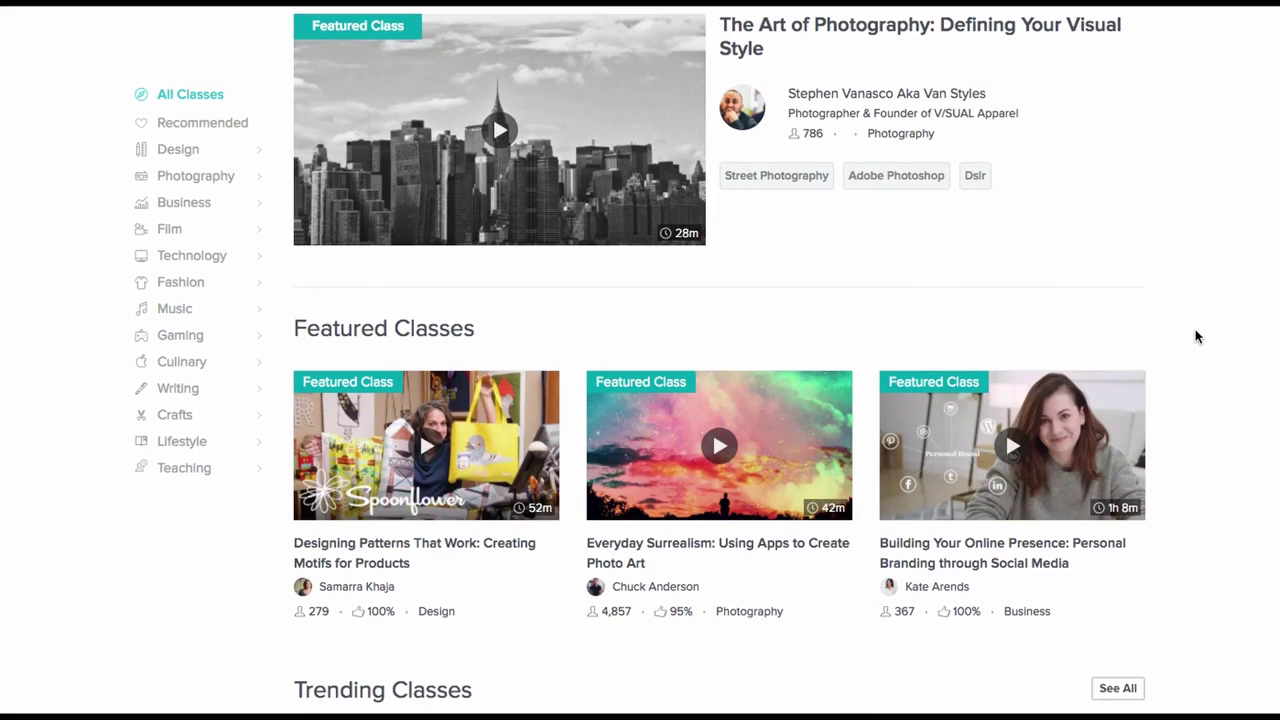
{"action": "scroll", "coordinate": [1196, 337], "scroll_direction": "down", "scroll_amount": 3}
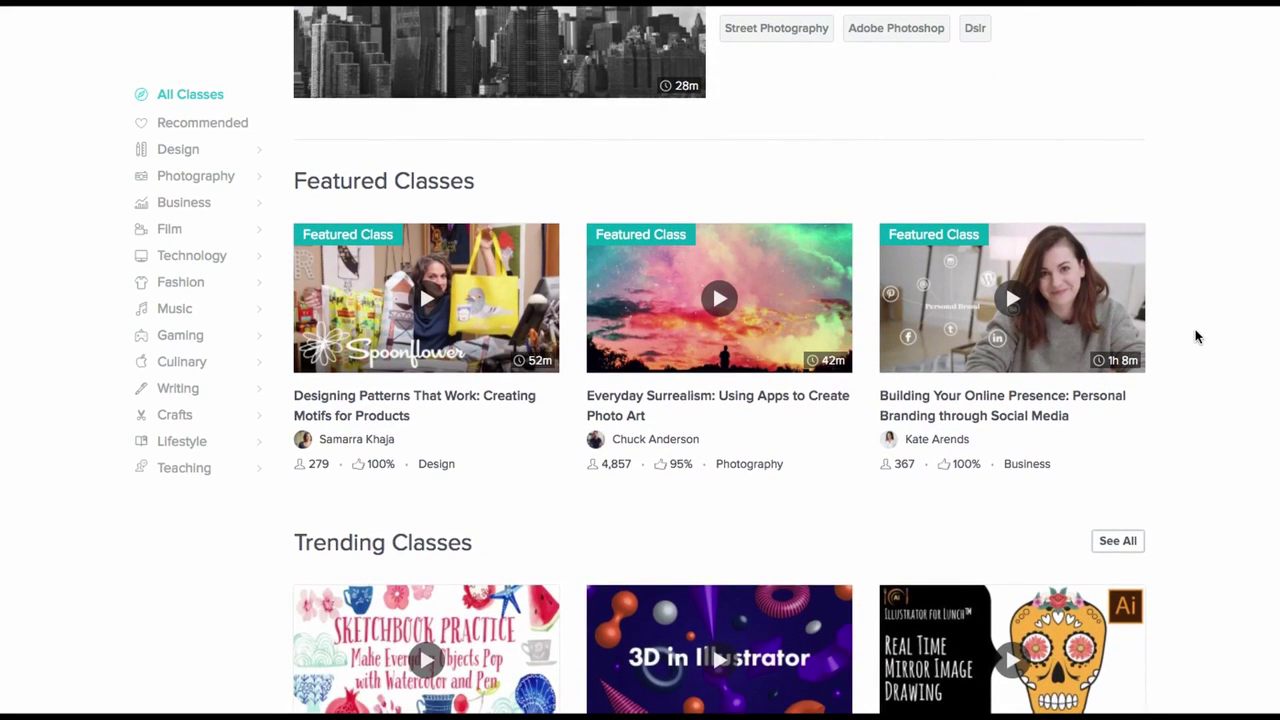
{"action": "scroll", "coordinate": [1196, 337], "scroll_direction": "down", "scroll_amount": 3}
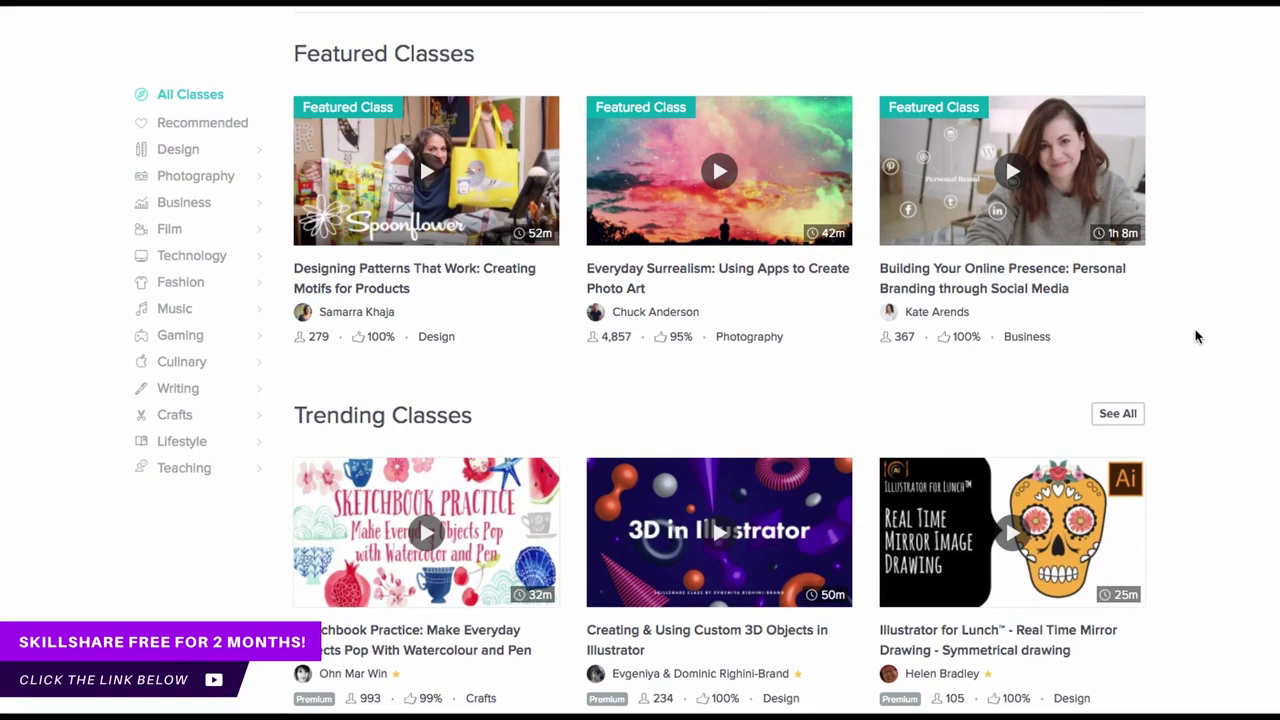
{"action": "scroll", "coordinate": [1196, 337], "scroll_direction": "down", "scroll_amount": 9}
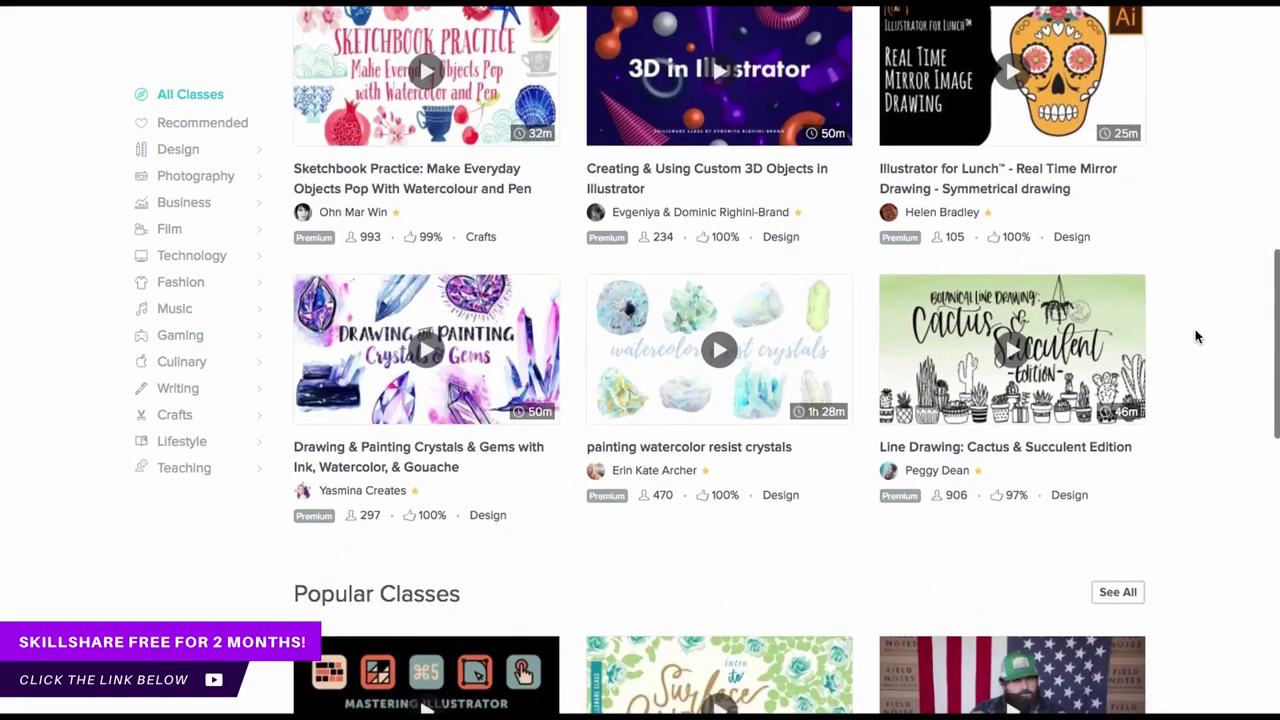
{"action": "scroll", "coordinate": [1196, 337], "scroll_direction": "down", "scroll_amount": 5}
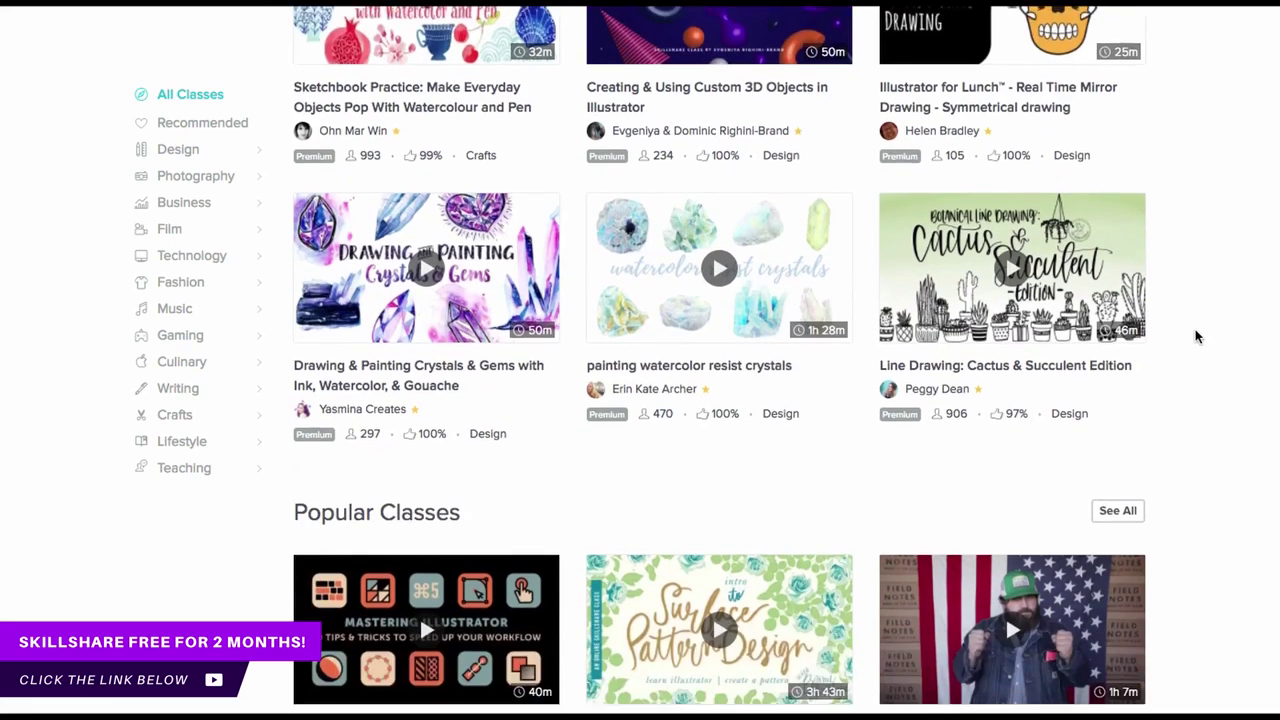
{"action": "scroll", "coordinate": [1196, 337], "scroll_direction": "down", "scroll_amount": 5}
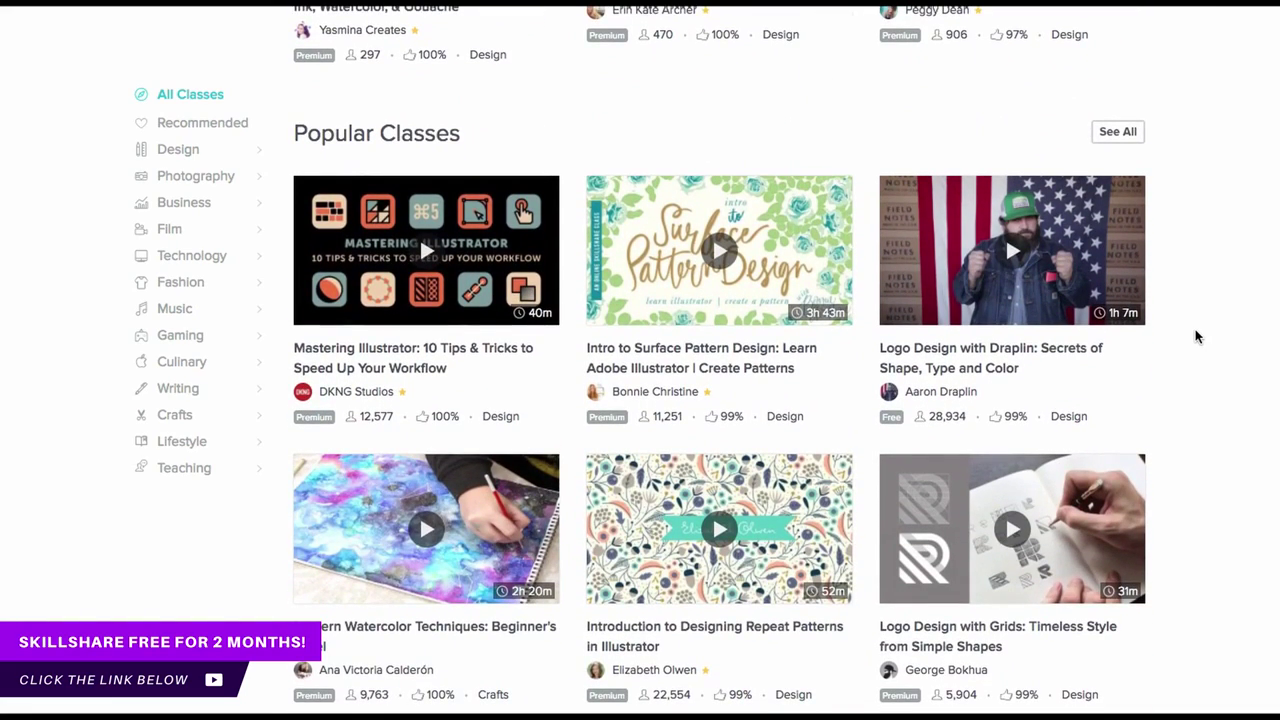
{"action": "left_click", "coordinate": [1012, 256]}
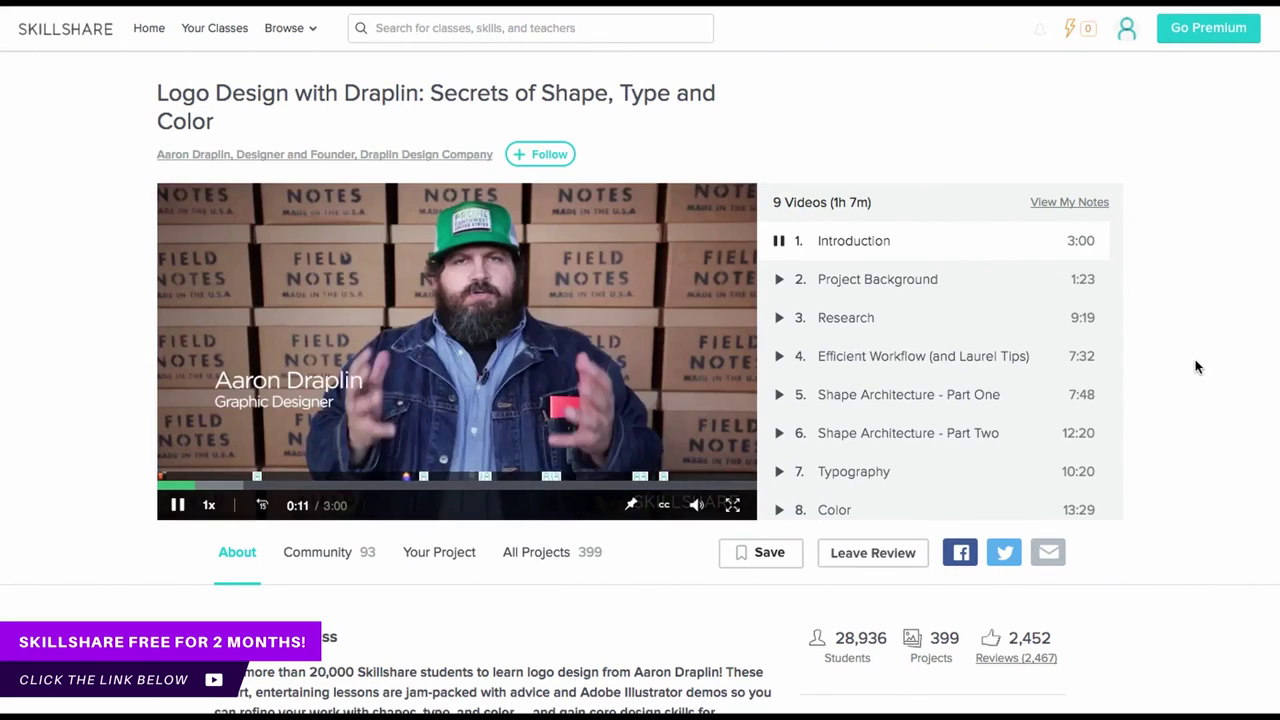
{"action": "scroll", "coordinate": [1195, 360], "scroll_direction": "down", "scroll_amount": 3}
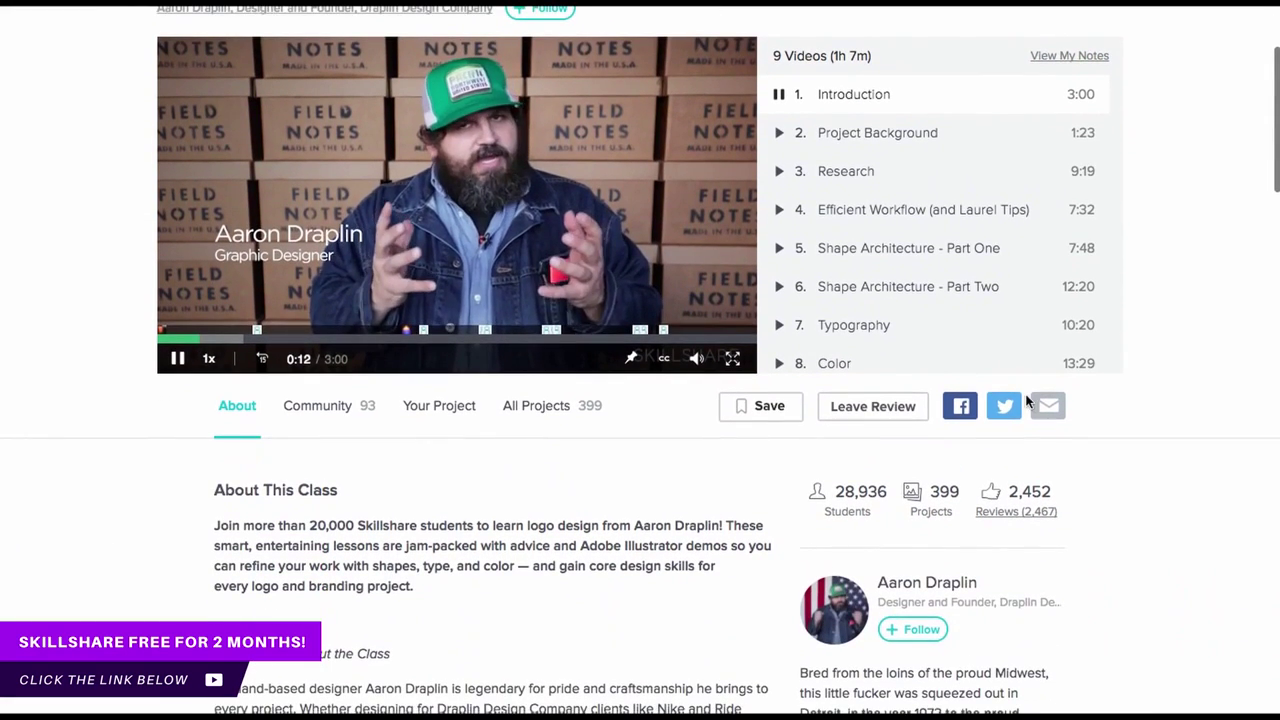